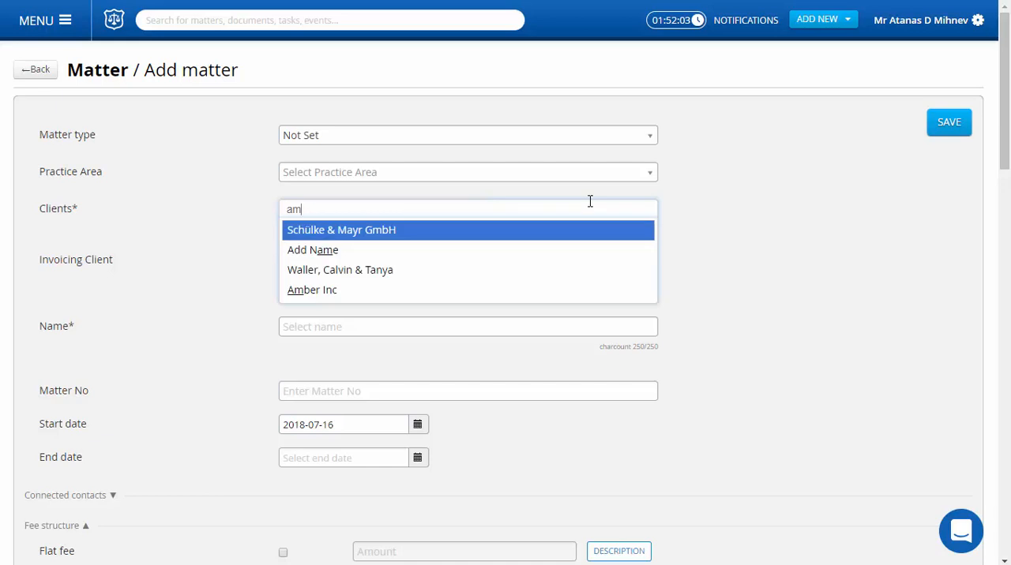
Choose Amber Inc as the matter's client and name the matter "Matter with advance payment"
{"action": "left_click", "coordinate": [463, 289]}
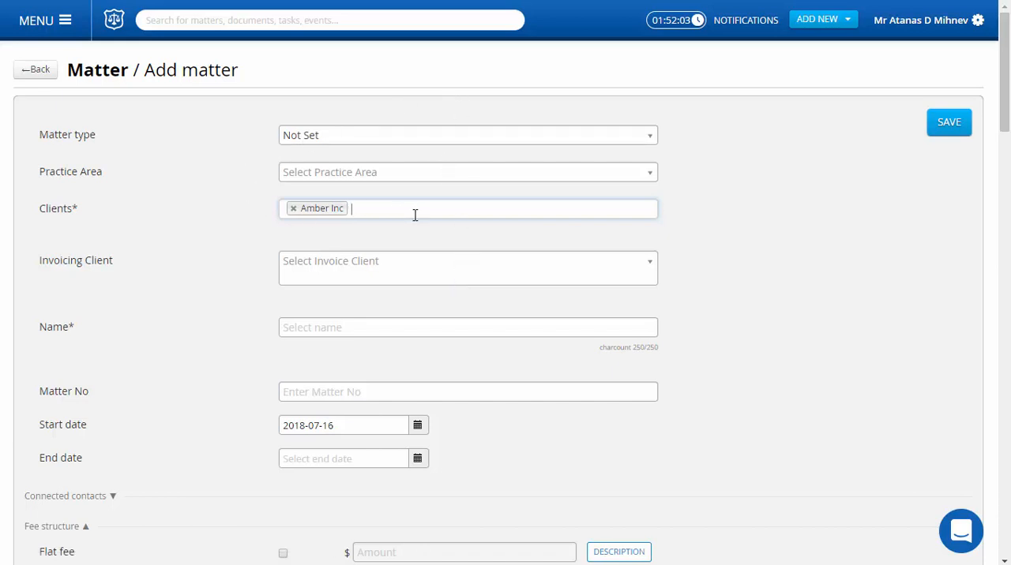
{"action": "left_click", "coordinate": [369, 327]}
{"action": "type", "text": "Ma"}
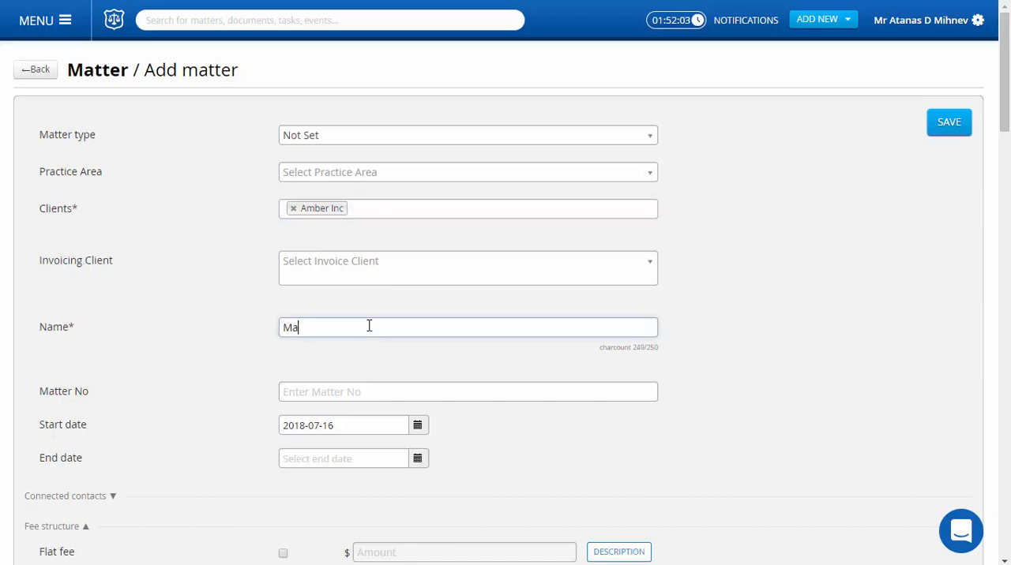
{"action": "type", "text": "tter with advance payment"}
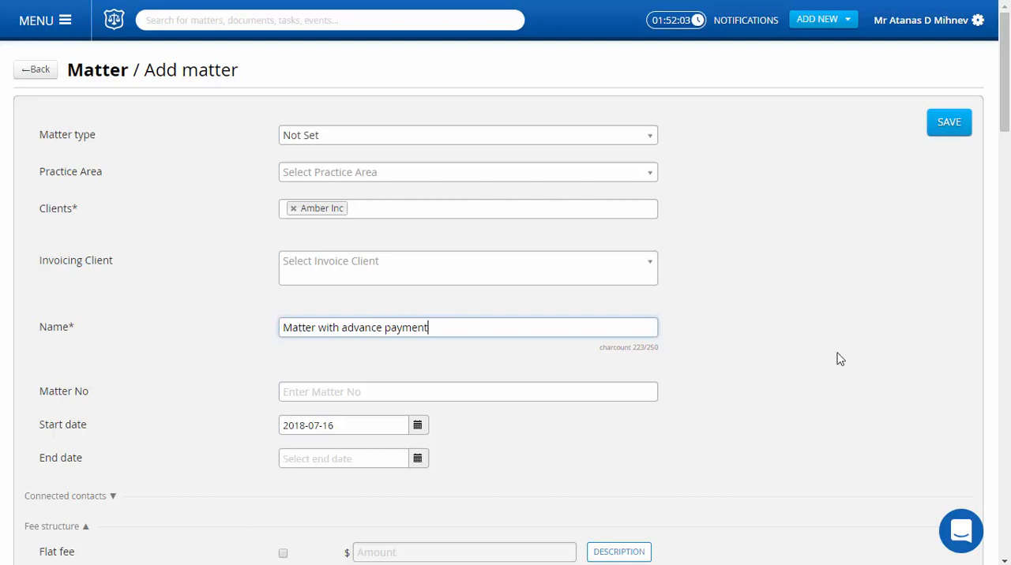
Turn off the matter's subscription assignment and enable an advance payment of $2000 in the fee structure
{"action": "scroll", "coordinate": [837, 356], "scroll_direction": "down", "scroll_amount": 3}
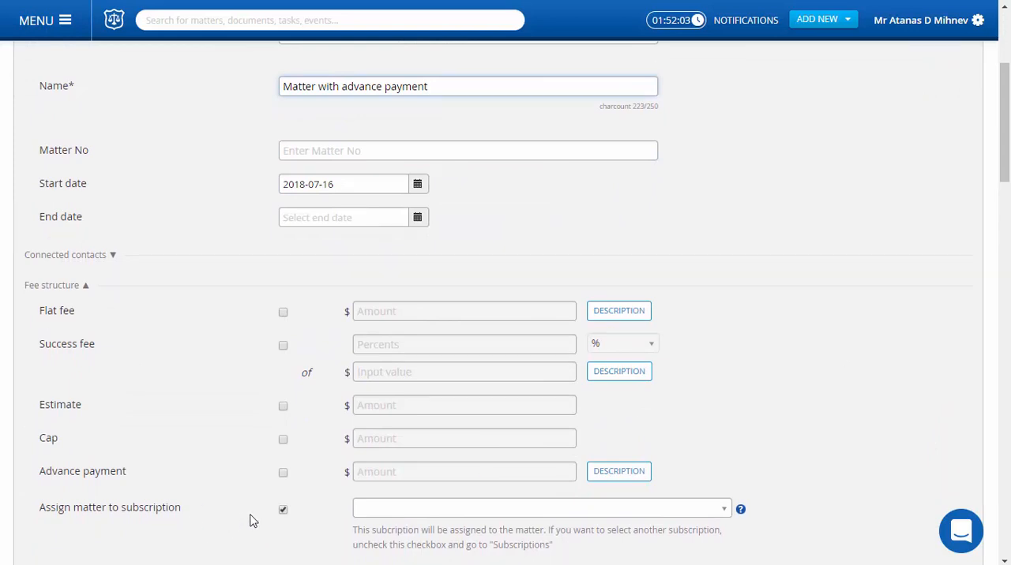
{"action": "left_click", "coordinate": [284, 513]}
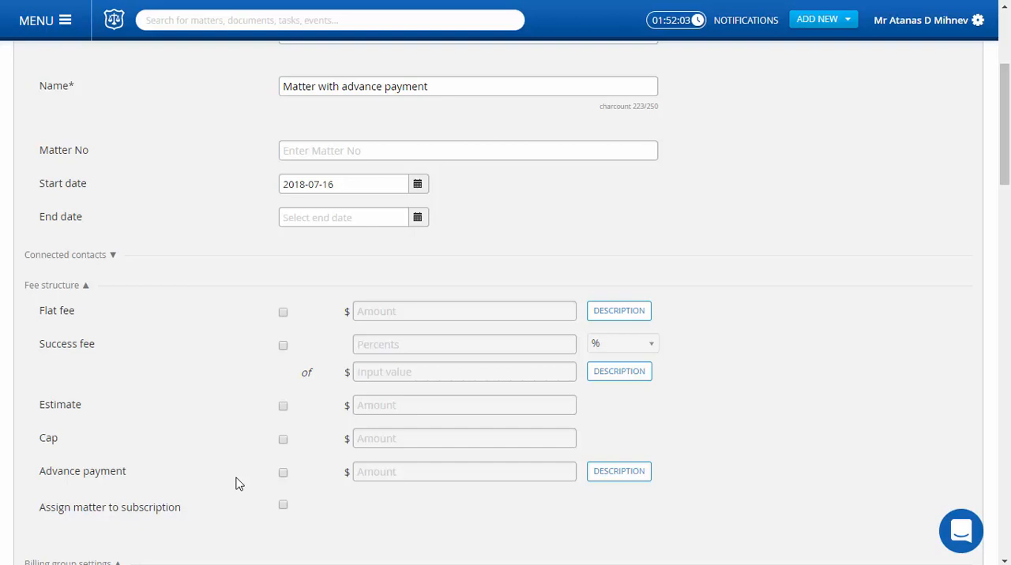
{"action": "left_click", "coordinate": [282, 473]}
{"action": "left_click", "coordinate": [379, 468]}
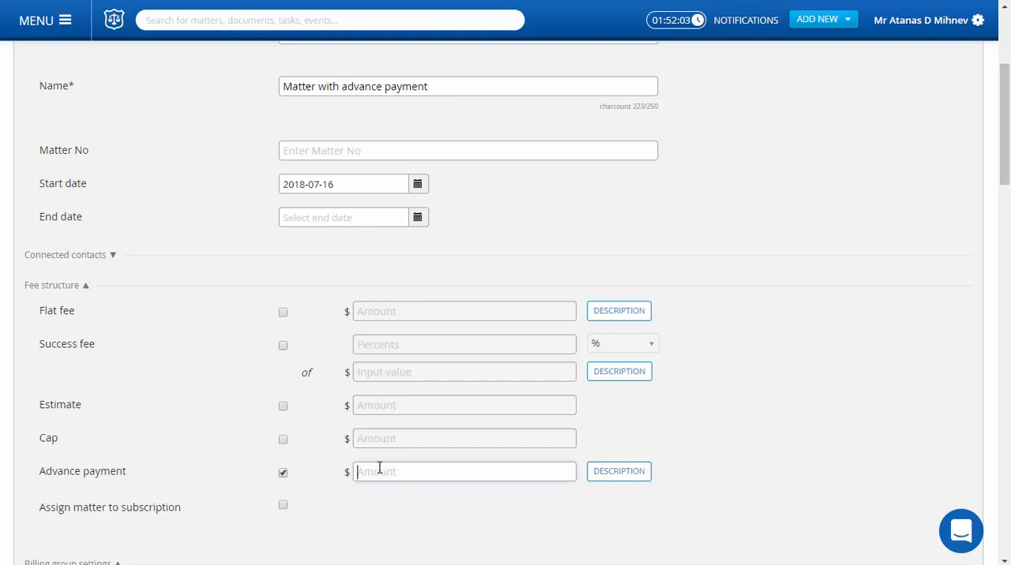
{"action": "type", "text": "2000"}
Add the description "prepayment for representation" to the advance payment and save it
{"action": "left_click", "coordinate": [633, 469]}
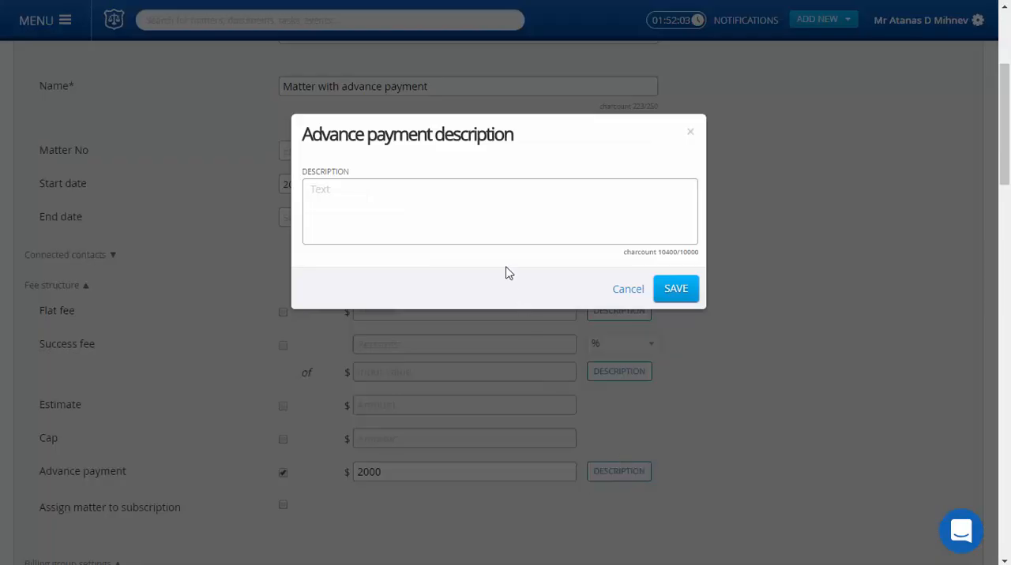
{"action": "left_click", "coordinate": [485, 233]}
{"action": "type", "text": "prepay"}
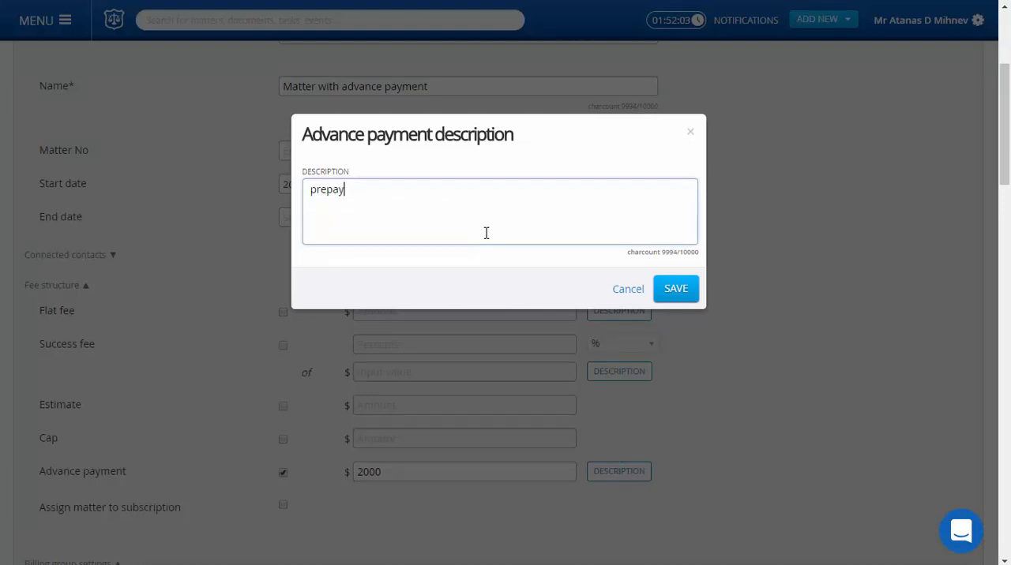
{"action": "type", "text": "ment for representation"}
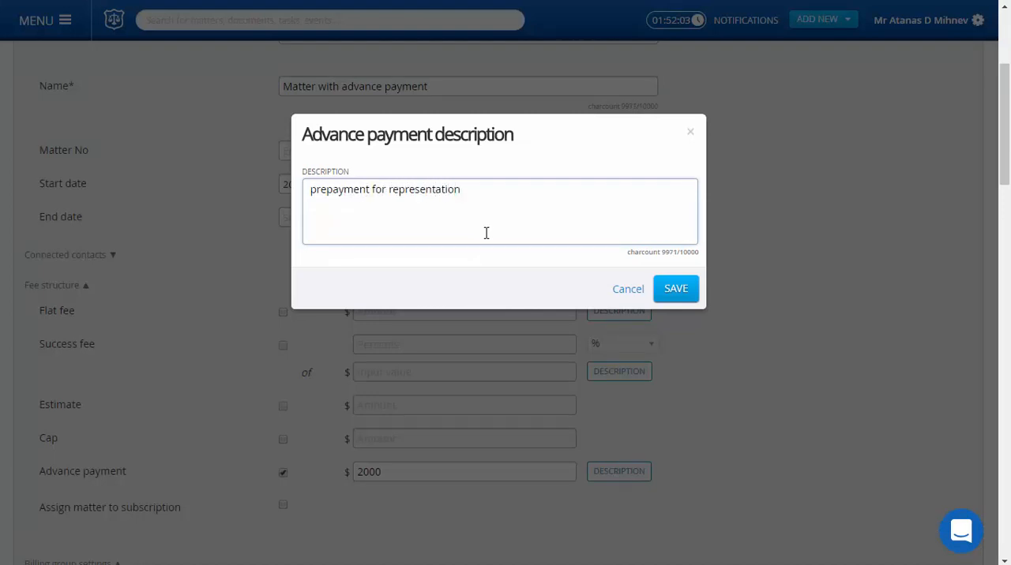
{"action": "left_click", "coordinate": [670, 298]}
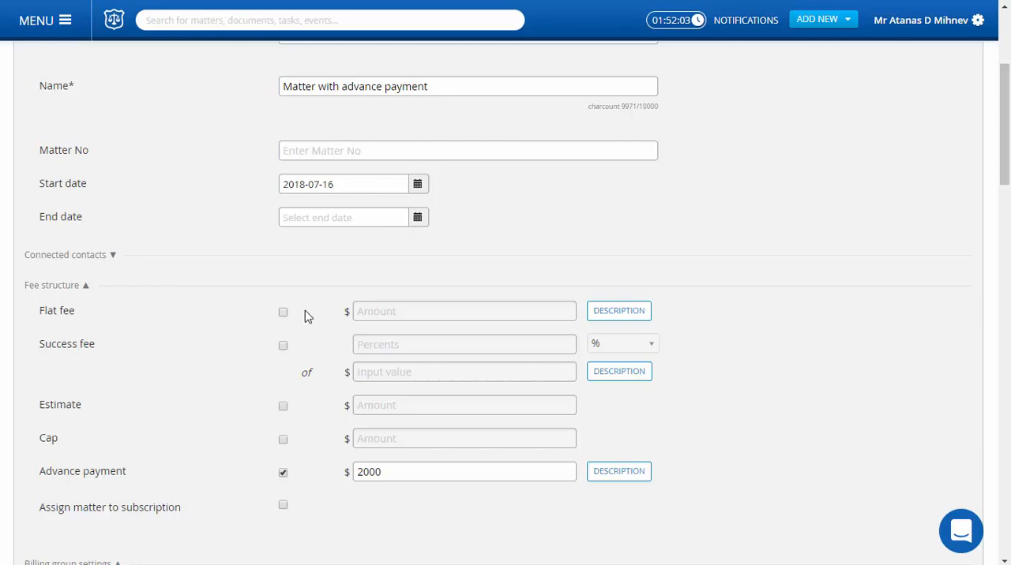
Enable a flat fee of $6000 and save the new matter
{"action": "left_click", "coordinate": [283, 313]}
{"action": "left_click", "coordinate": [367, 310]}
{"action": "type", "text": "6"}
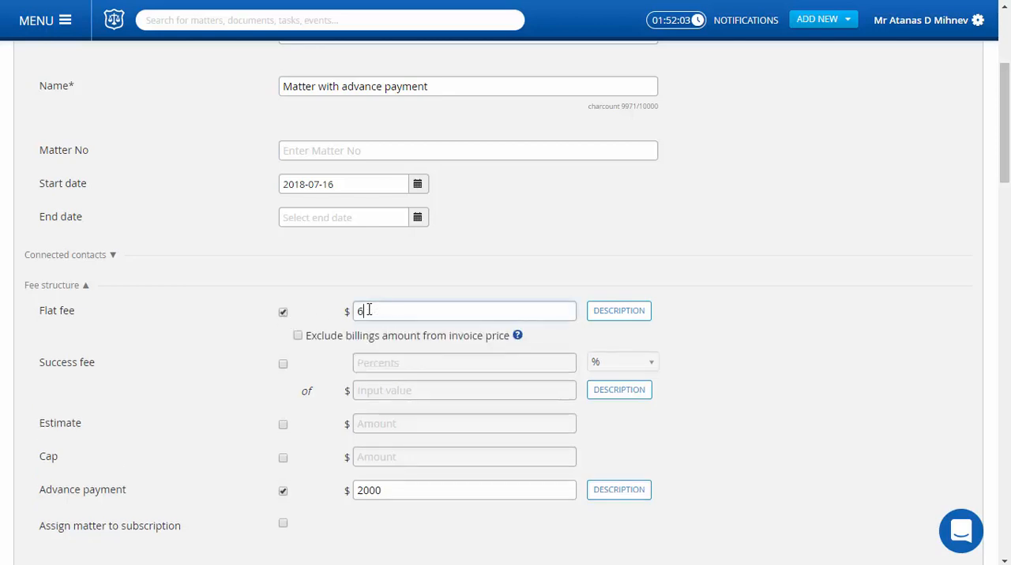
{"action": "type", "text": "000"}
{"action": "left_click", "coordinate": [941, 207]}
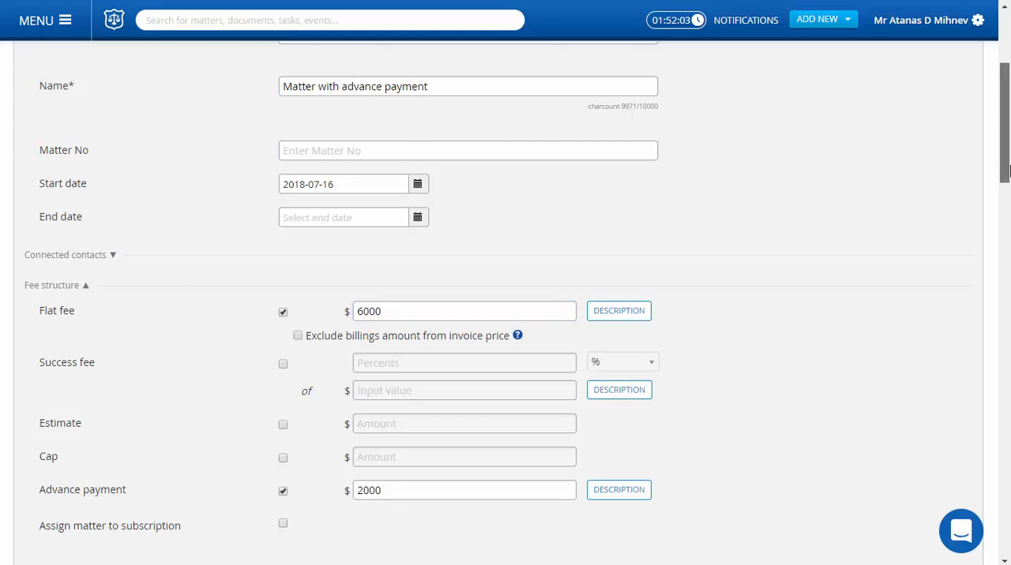
{"action": "left_click_drag", "start_coordinate": [1008, 153], "coordinate": [1008, 132]}
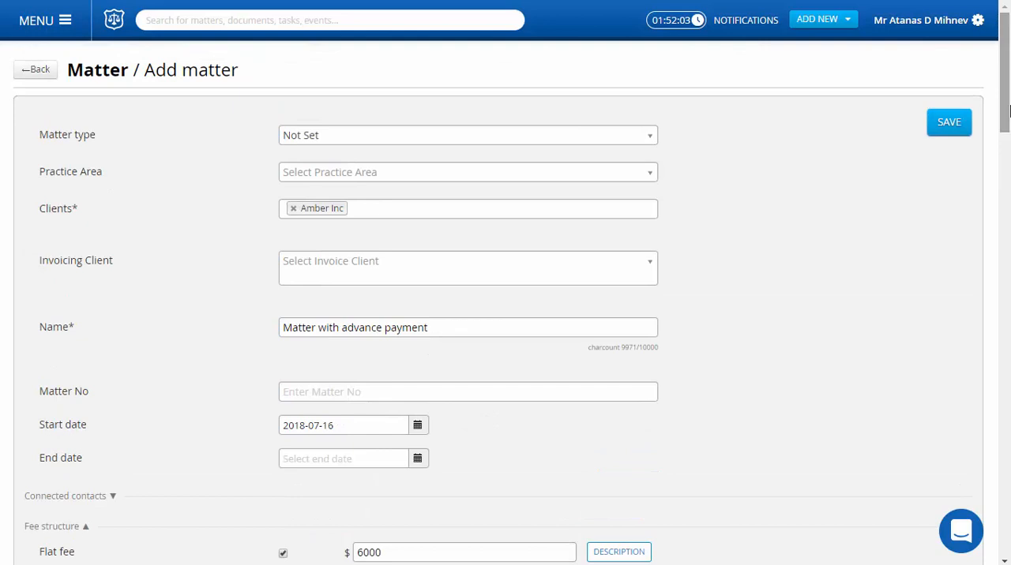
{"action": "left_click", "coordinate": [957, 129]}
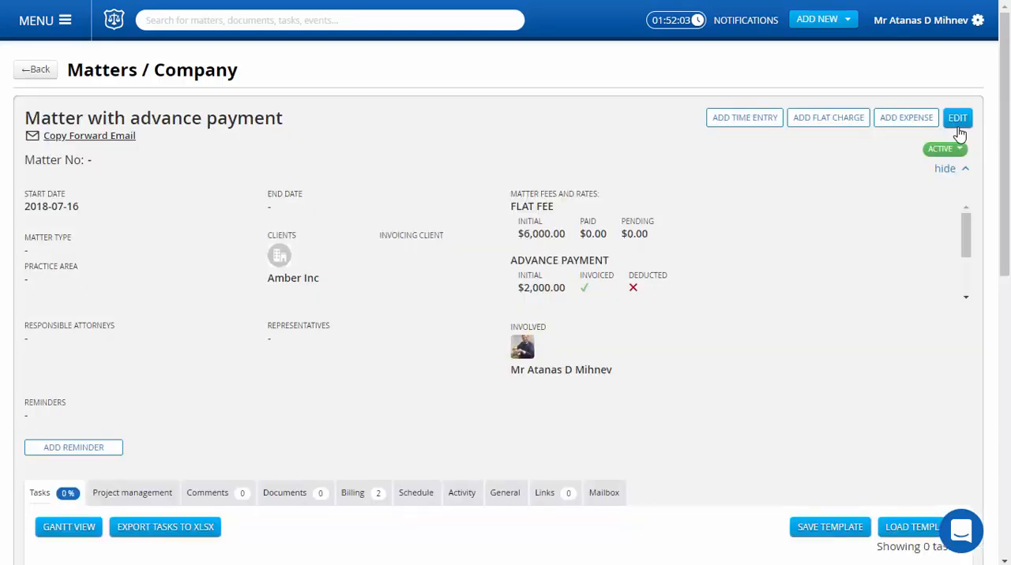
Examine the new matter's billings and the options for filtering them by type
{"action": "scroll", "coordinate": [514, 338], "scroll_direction": "down", "scroll_amount": 4}
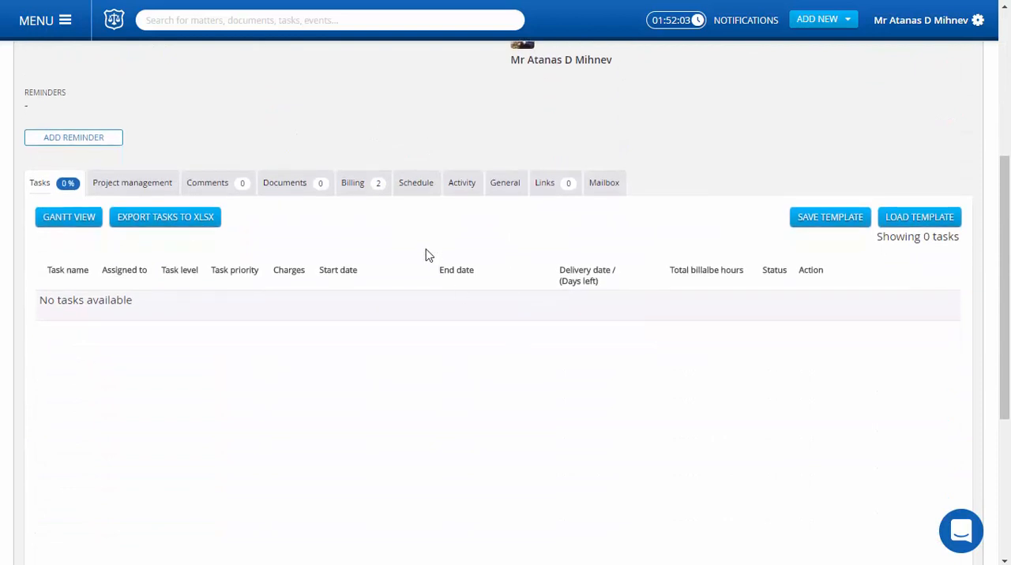
{"action": "left_click", "coordinate": [362, 193]}
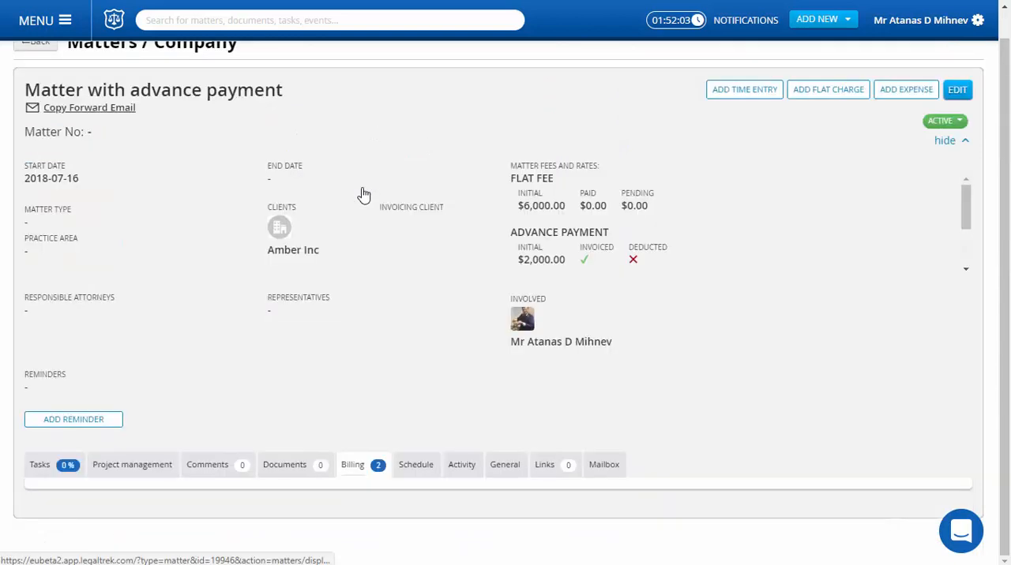
{"action": "scroll", "coordinate": [362, 194], "scroll_direction": "down", "scroll_amount": 4}
{"action": "scroll", "coordinate": [726, 368], "scroll_direction": "down", "scroll_amount": 2}
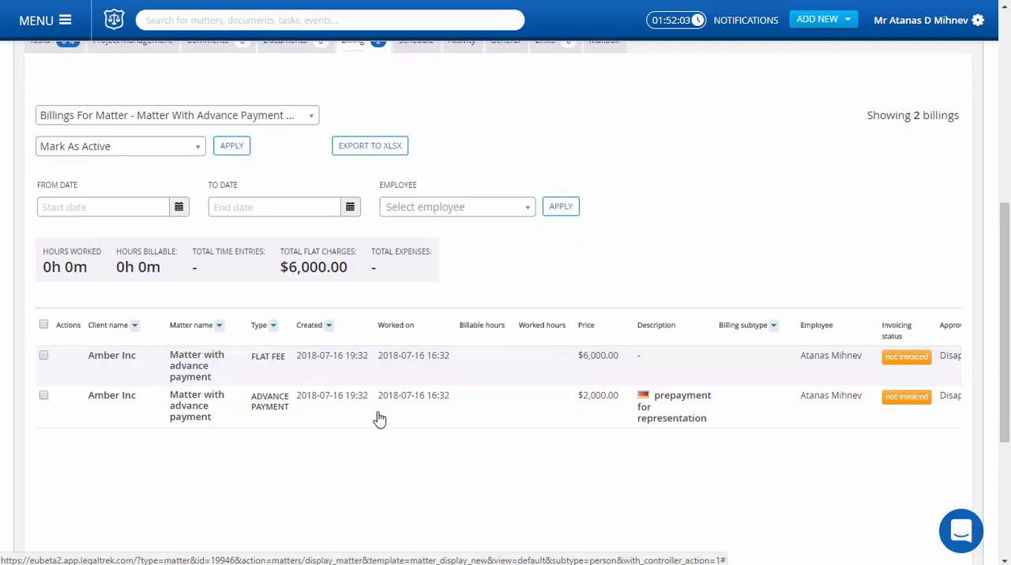
{"action": "left_click", "coordinate": [276, 335]}
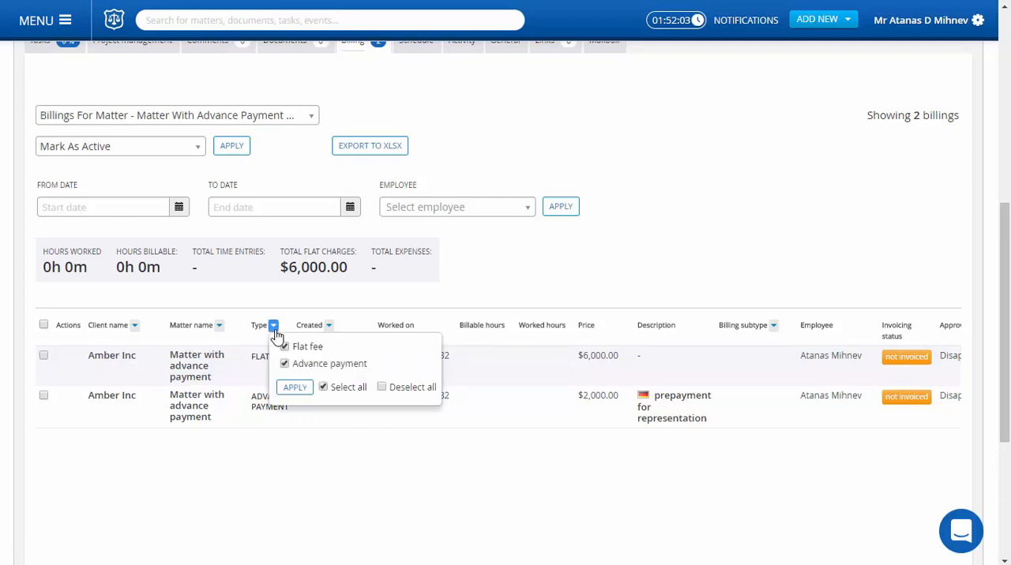
{"action": "left_click", "coordinate": [277, 336]}
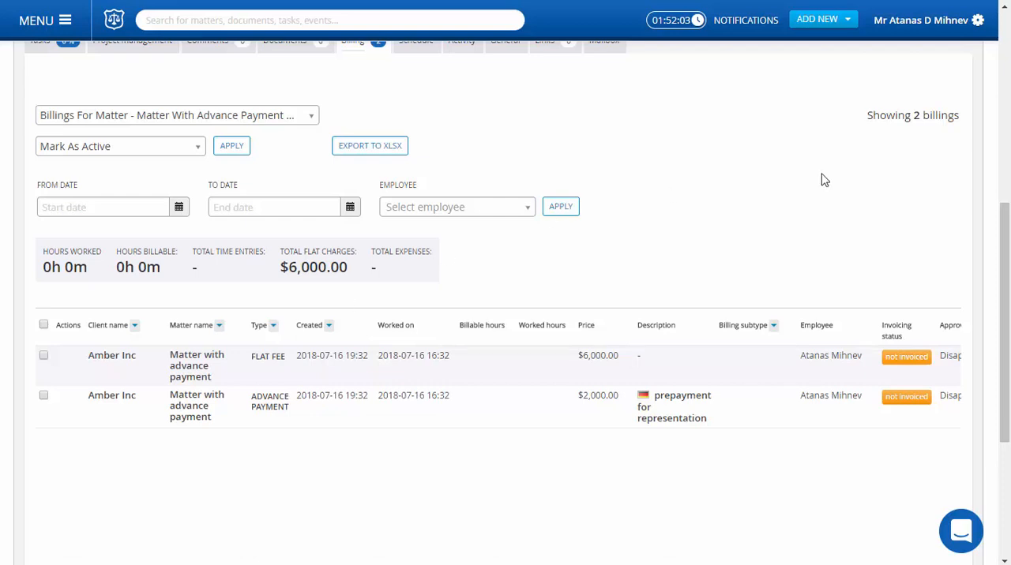
Start a new invoice from the uninvoiced billings for Amber Inc and include only the advance payment billing
{"action": "left_click", "coordinate": [818, 28]}
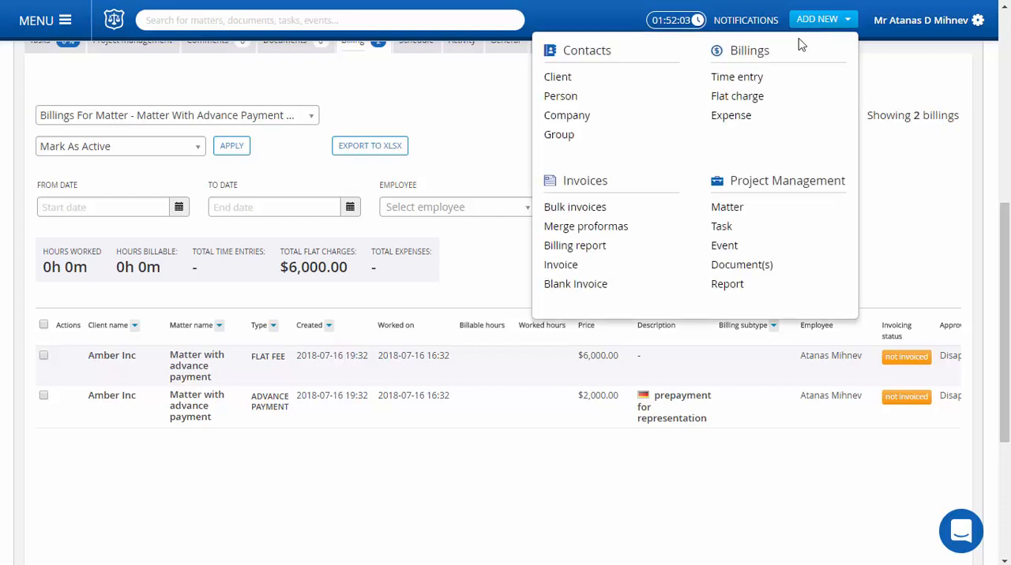
{"action": "left_click", "coordinate": [571, 268]}
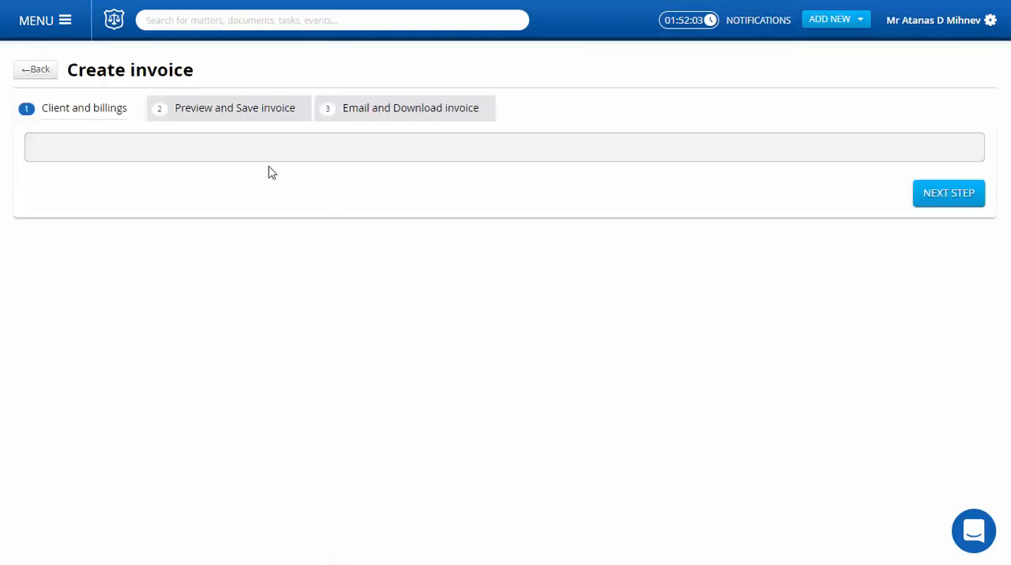
{"action": "left_click", "coordinate": [241, 179]}
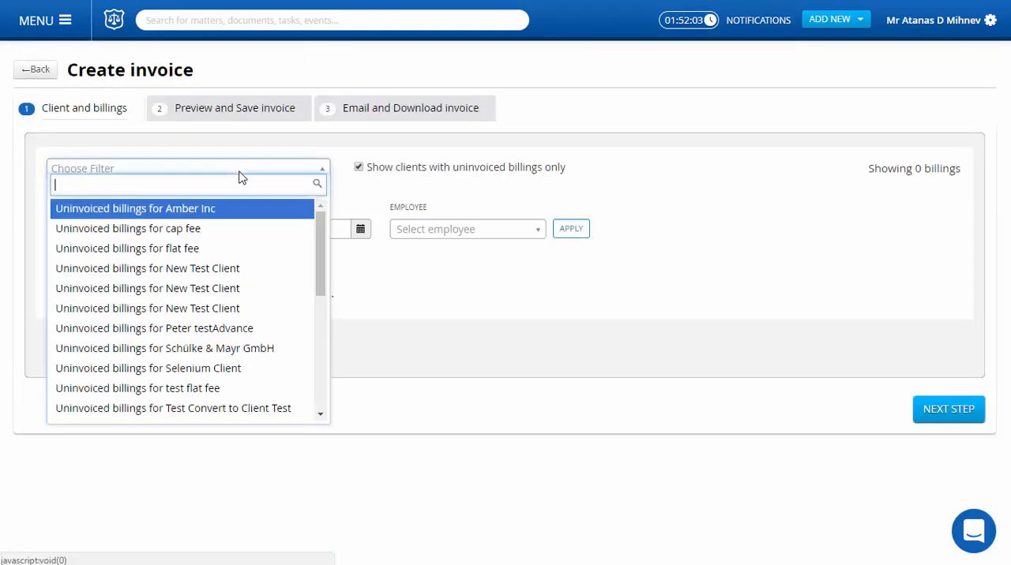
{"action": "left_click", "coordinate": [210, 216]}
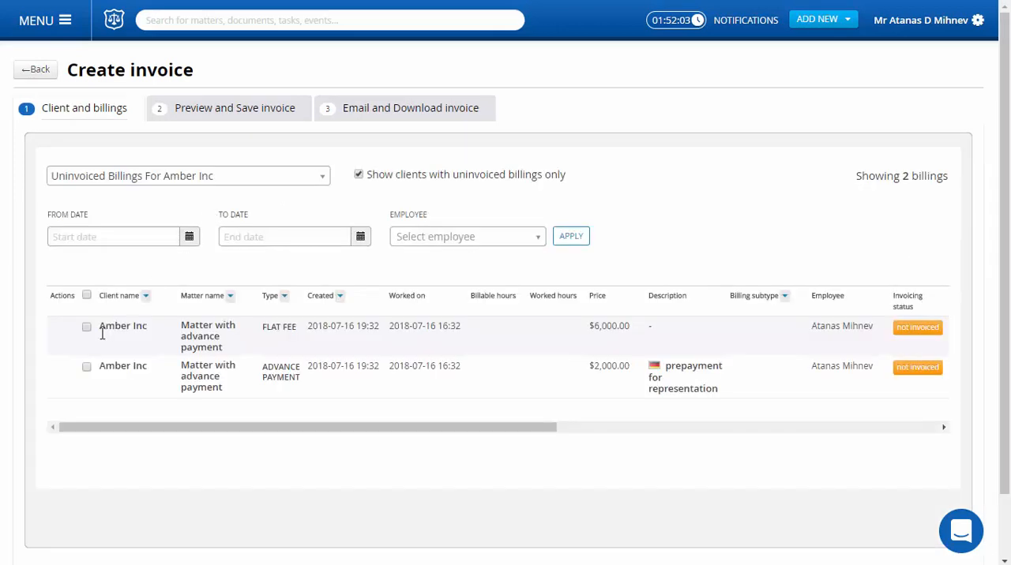
{"action": "left_click", "coordinate": [86, 367]}
{"action": "scroll", "coordinate": [647, 462], "scroll_direction": "down", "scroll_amount": 2}
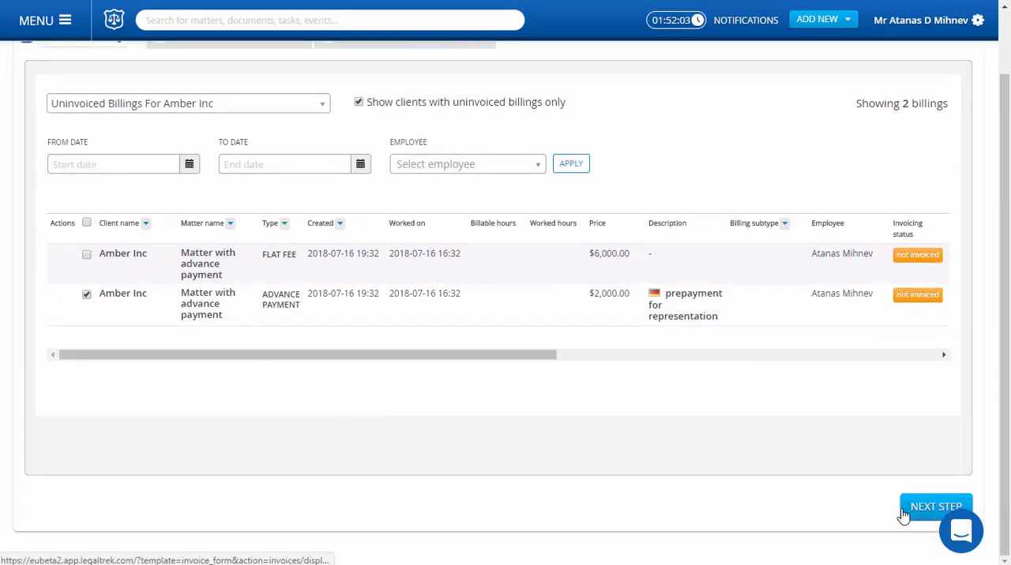
Continue to the invoice preview and save the invoice with its default details, VAT and payment settings
{"action": "left_click", "coordinate": [909, 515]}
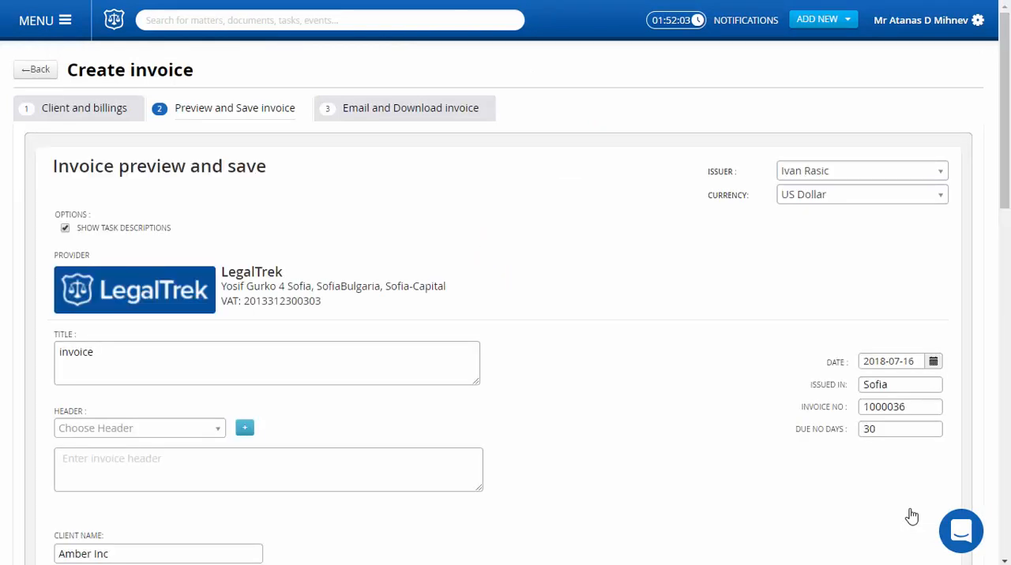
{"action": "scroll", "coordinate": [912, 516], "scroll_direction": "down", "scroll_amount": 12}
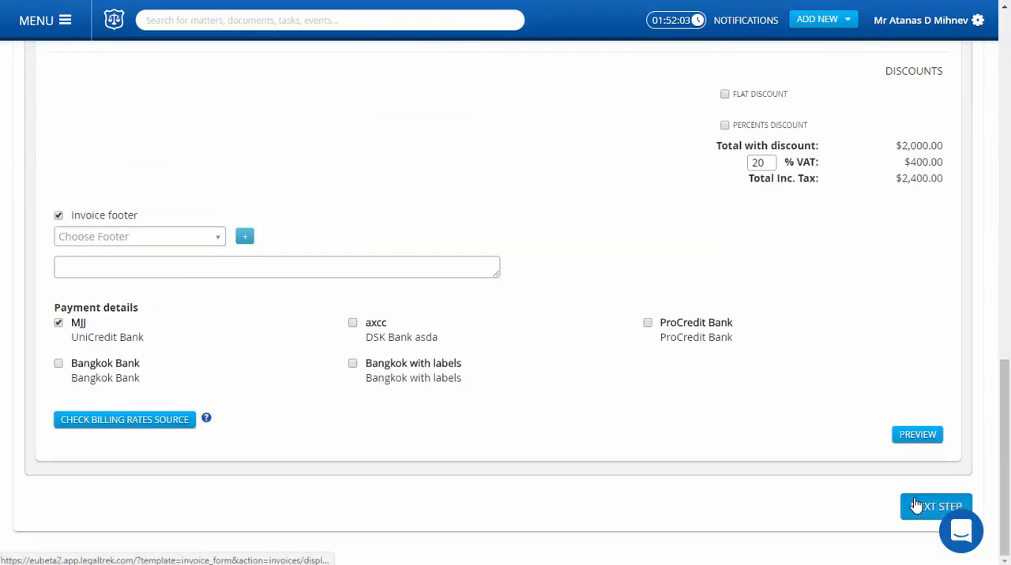
{"action": "left_click", "coordinate": [916, 505]}
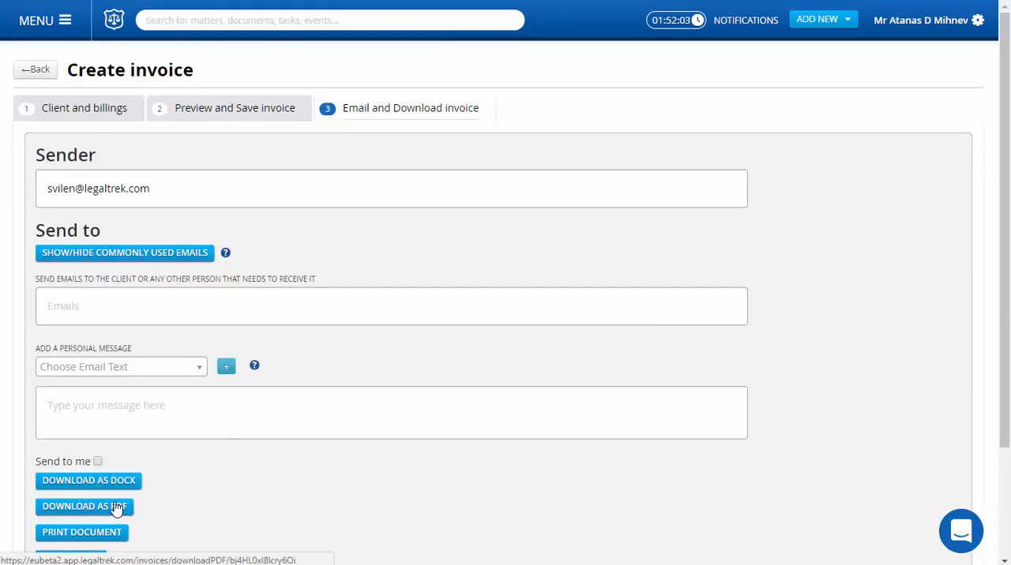
Download the invoice as a PDF, look through its charges and totals, and close the document
{"action": "left_click", "coordinate": [117, 508]}
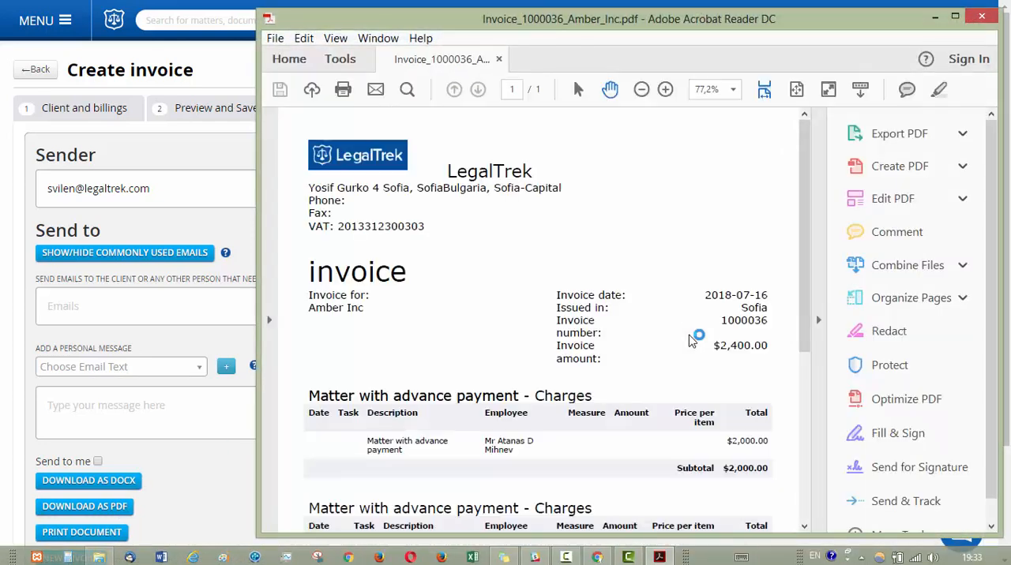
{"action": "scroll", "coordinate": [695, 340], "scroll_direction": "down", "scroll_amount": 5}
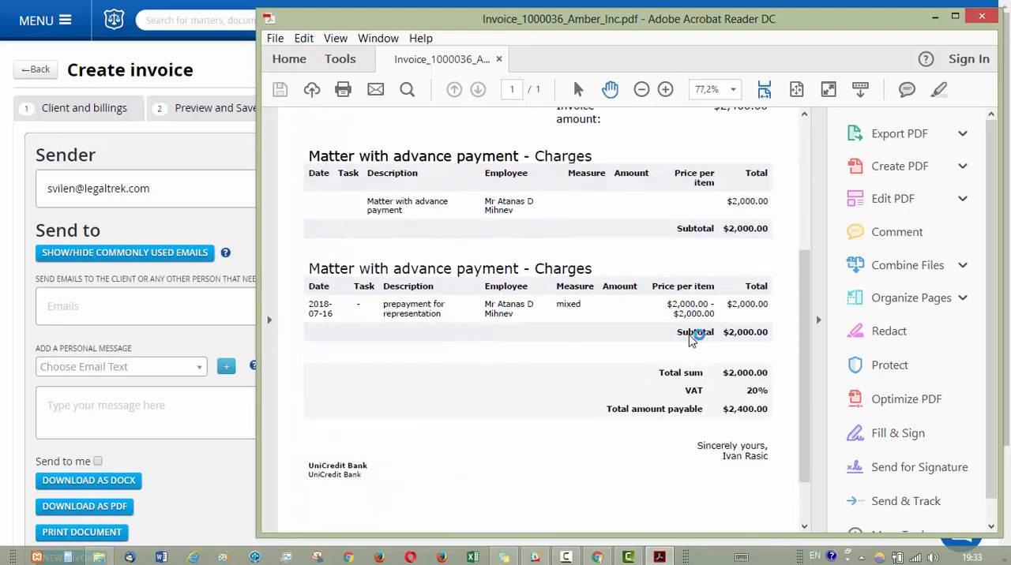
{"action": "left_click", "coordinate": [982, 16]}
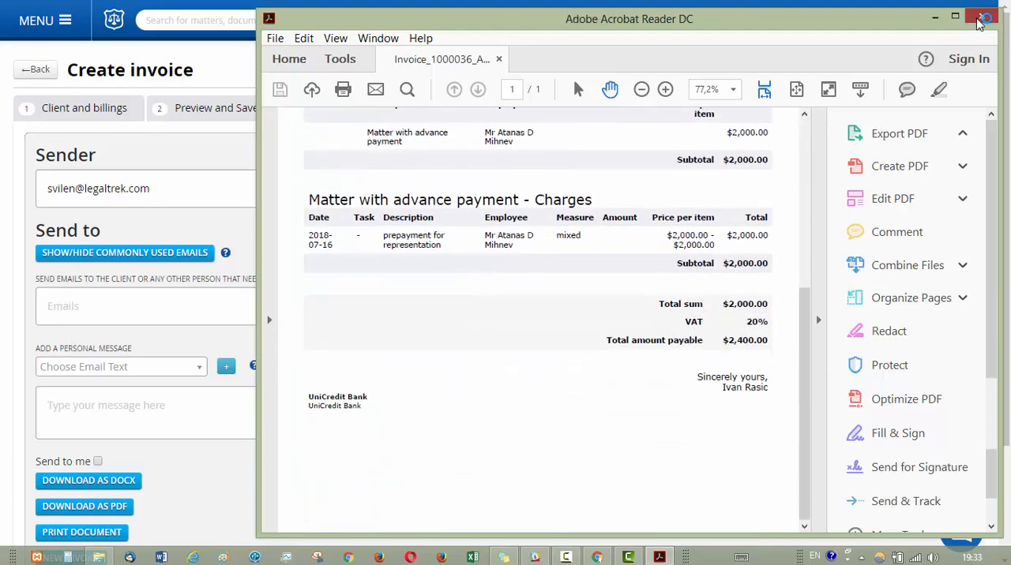
{"action": "scroll", "coordinate": [783, 379], "scroll_direction": "down", "scroll_amount": 3}
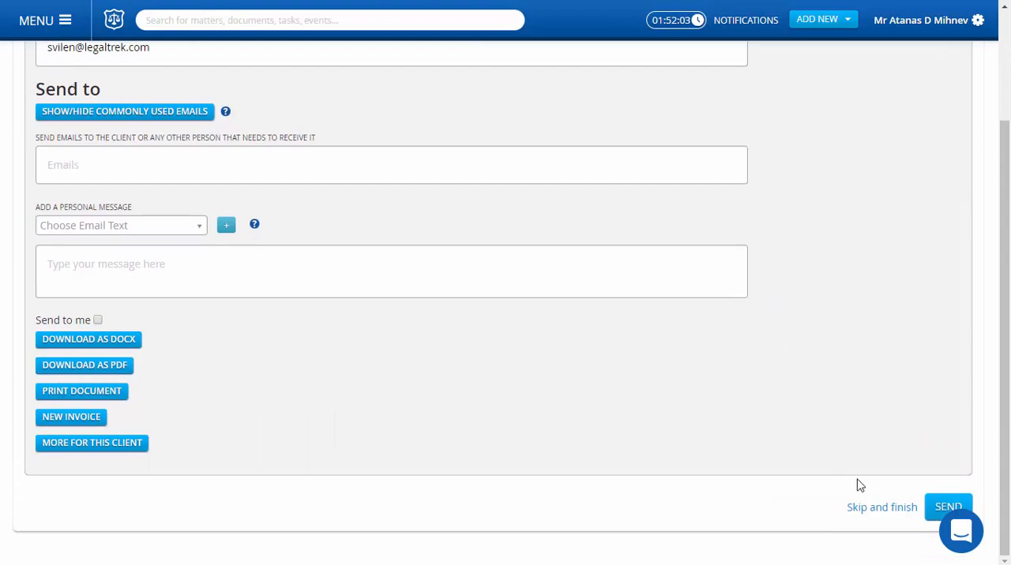
{"action": "left_click", "coordinate": [928, 507]}
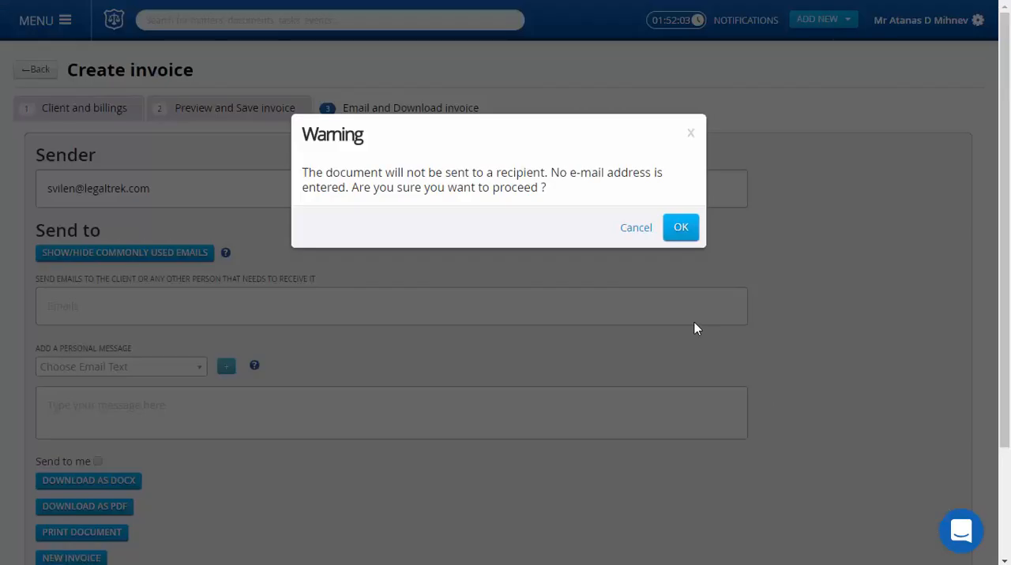
{"action": "left_click", "coordinate": [636, 229]}
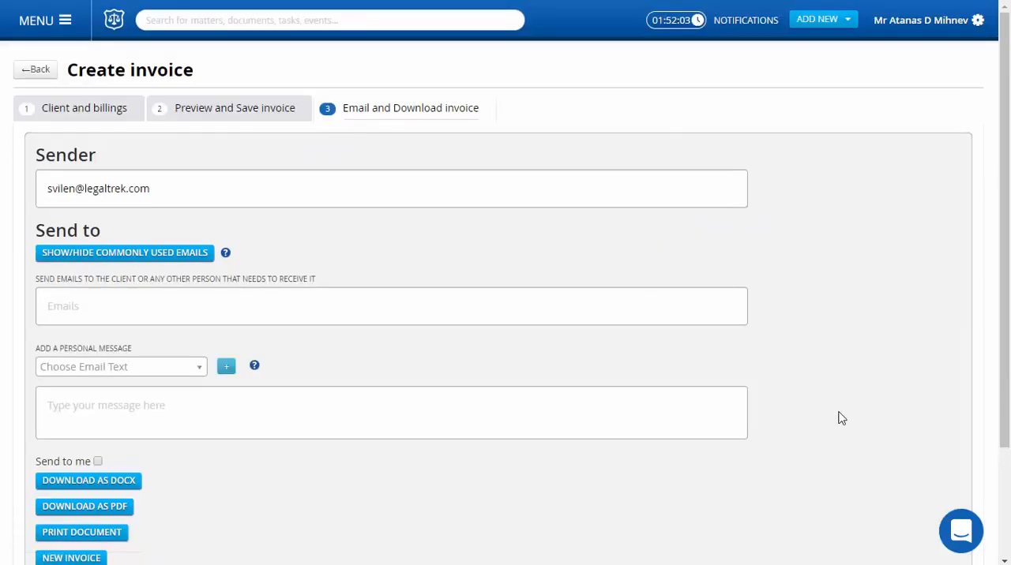
Finish the invoice without emailing it and open the new Amber Inc invoice from the invoice list
{"action": "scroll", "coordinate": [839, 419], "scroll_direction": "down", "scroll_amount": 1}
{"action": "scroll", "coordinate": [842, 419], "scroll_direction": "down", "scroll_amount": 1}
{"action": "left_click", "coordinate": [873, 510]}
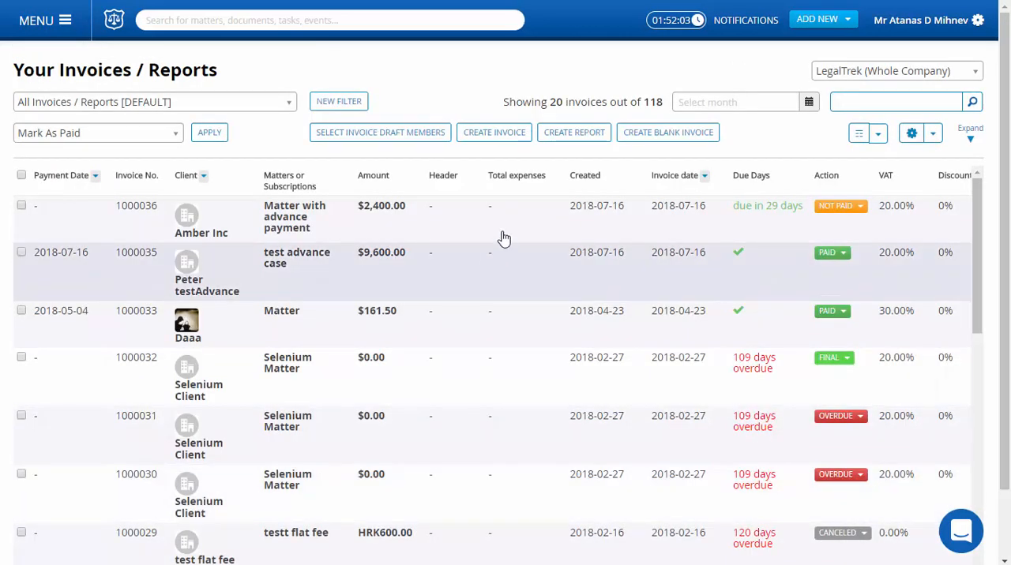
{"action": "left_click", "coordinate": [503, 237]}
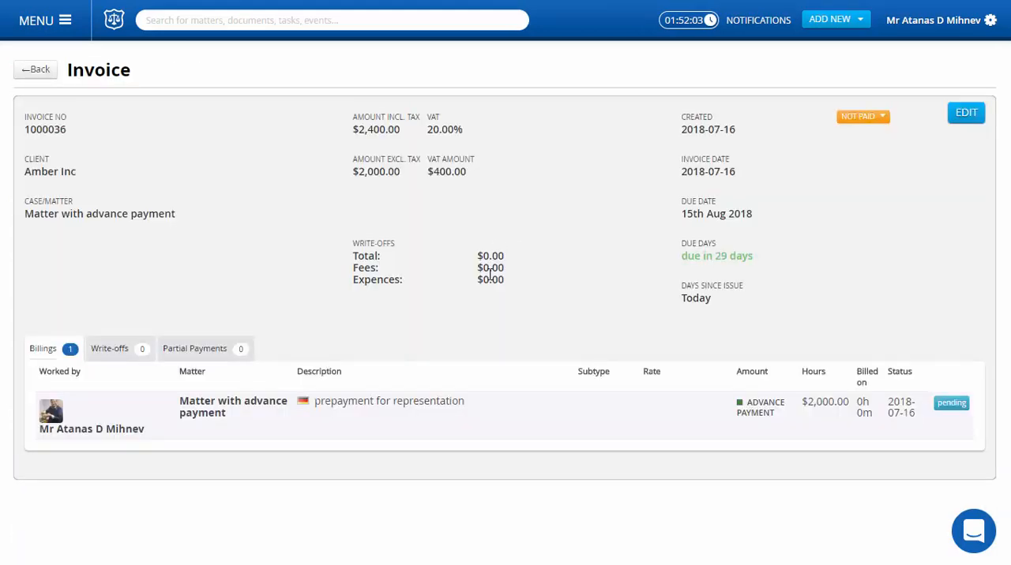
Mark the Amber Inc advance payment invoice as paid with the payment date 2018-07-16
{"action": "left_click", "coordinate": [872, 118]}
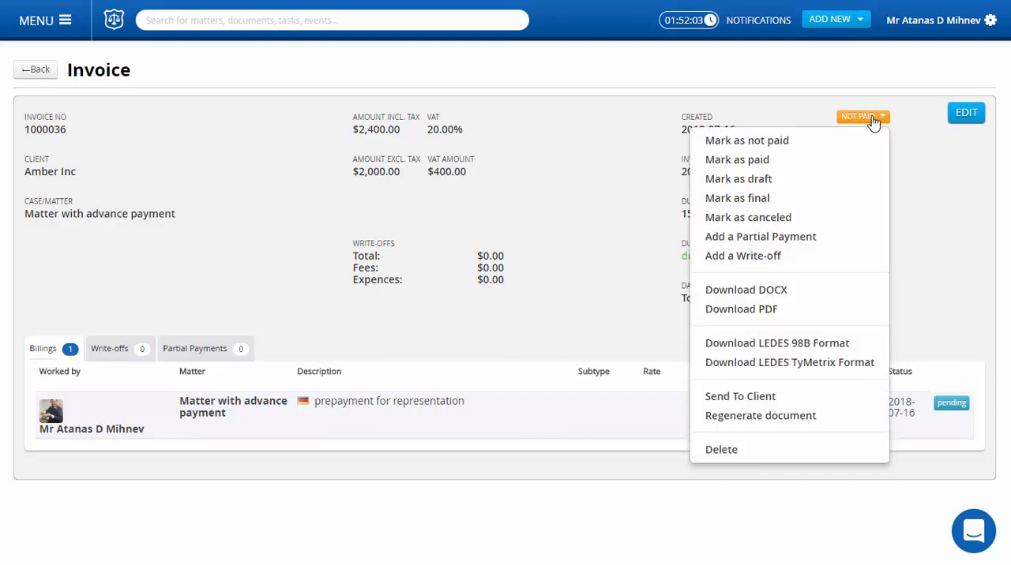
{"action": "left_click", "coordinate": [760, 163]}
{"action": "left_click", "coordinate": [683, 228]}
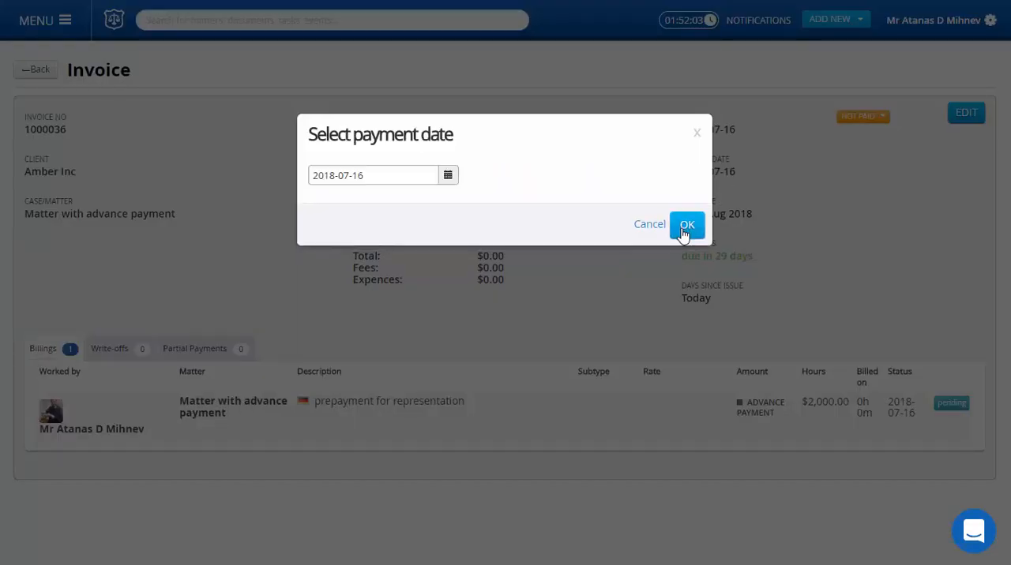
{"action": "left_click", "coordinate": [684, 230]}
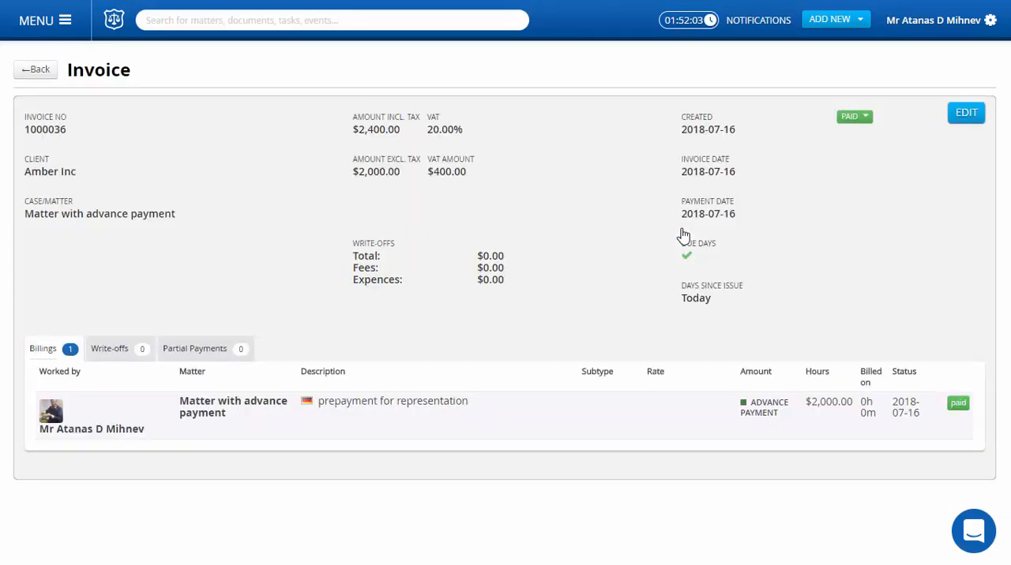
Start another invoice from the uninvoiced billings for Amber Inc, include the flat fee billing, and continue to the invoice preview
{"action": "left_click", "coordinate": [849, 20]}
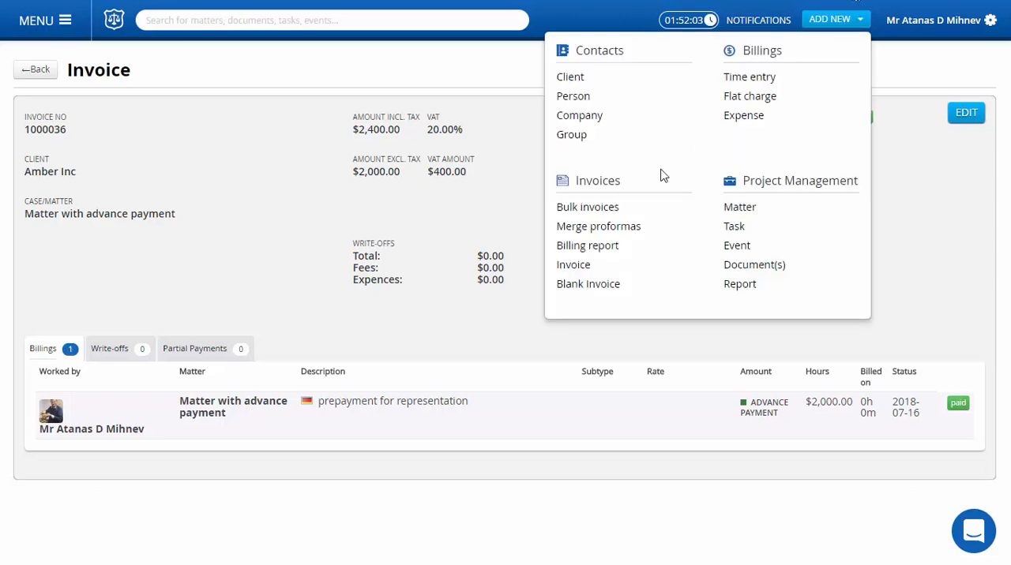
{"action": "left_click", "coordinate": [585, 271]}
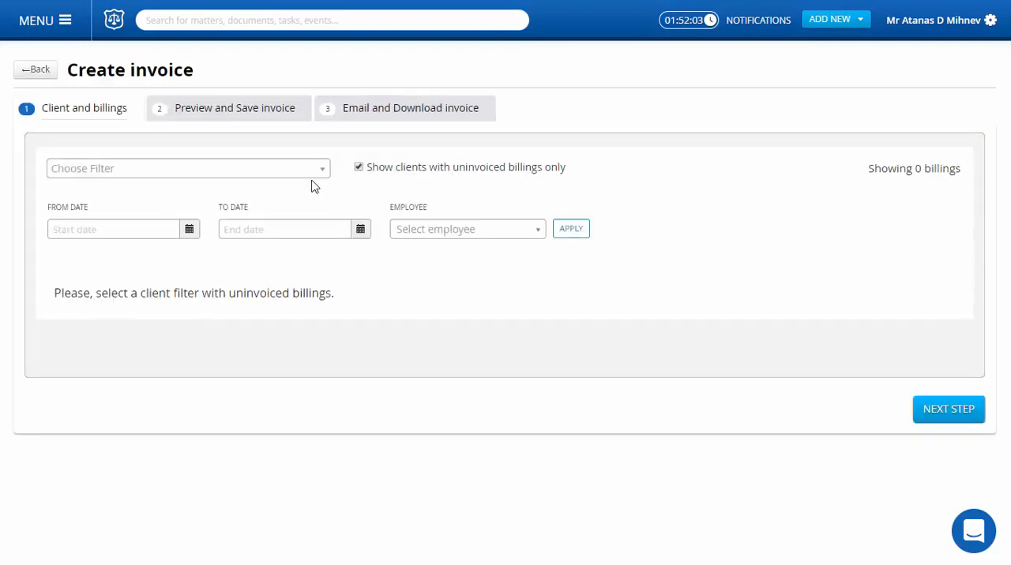
{"action": "left_click", "coordinate": [307, 175]}
{"action": "left_click", "coordinate": [253, 219]}
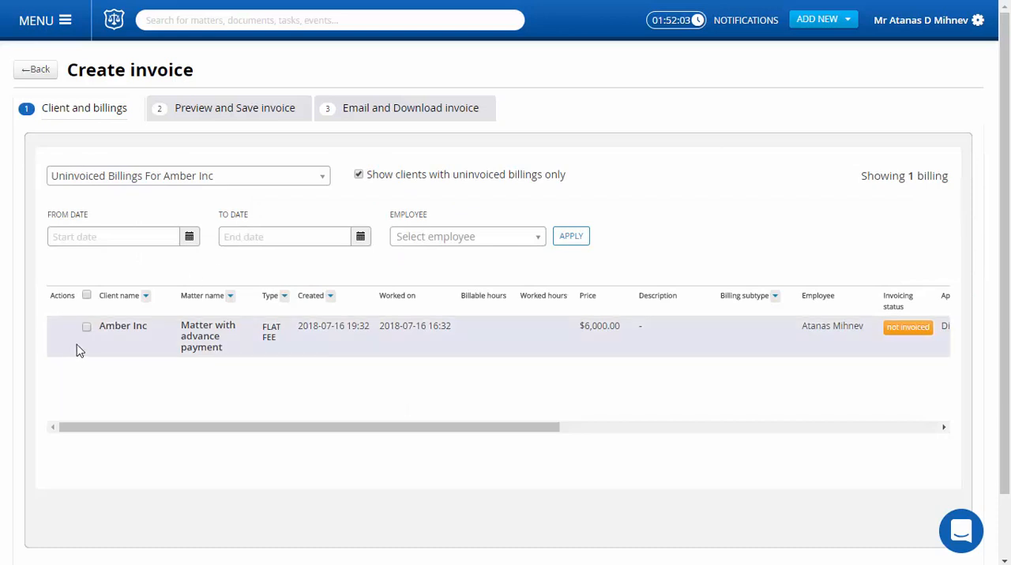
{"action": "left_click", "coordinate": [87, 328]}
{"action": "scroll", "coordinate": [645, 447], "scroll_direction": "down", "scroll_amount": 1}
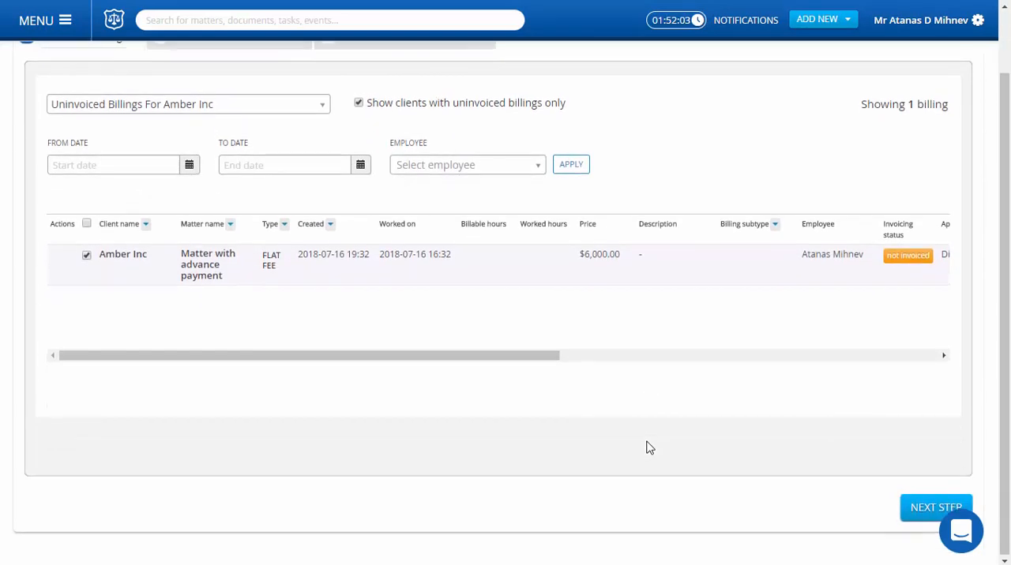
{"action": "left_click", "coordinate": [926, 515]}
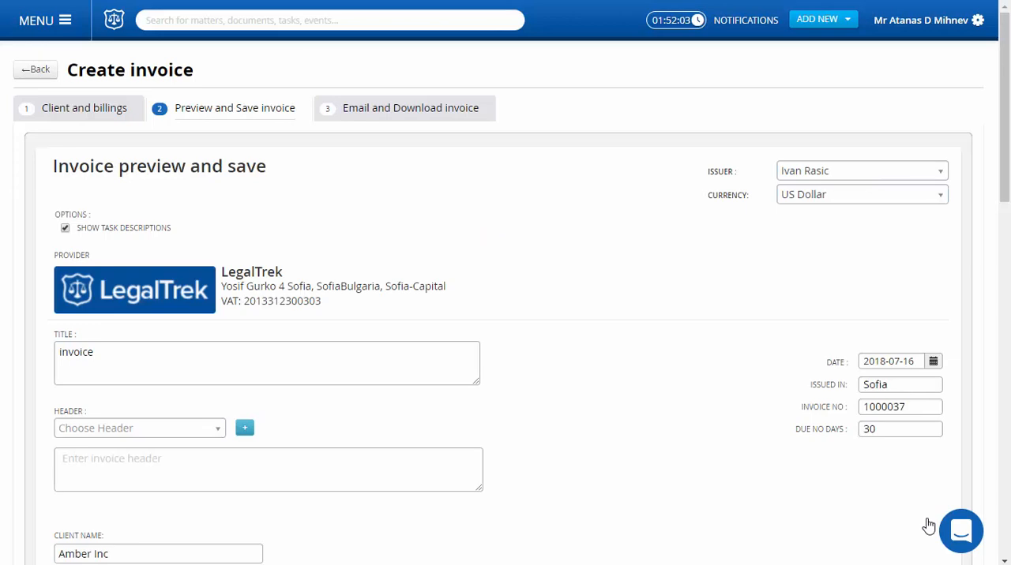
Switch the advance payment deduction off and back on in the invoice preview, and save the invoice with its default details
{"action": "scroll", "coordinate": [919, 435], "scroll_direction": "down", "scroll_amount": 6}
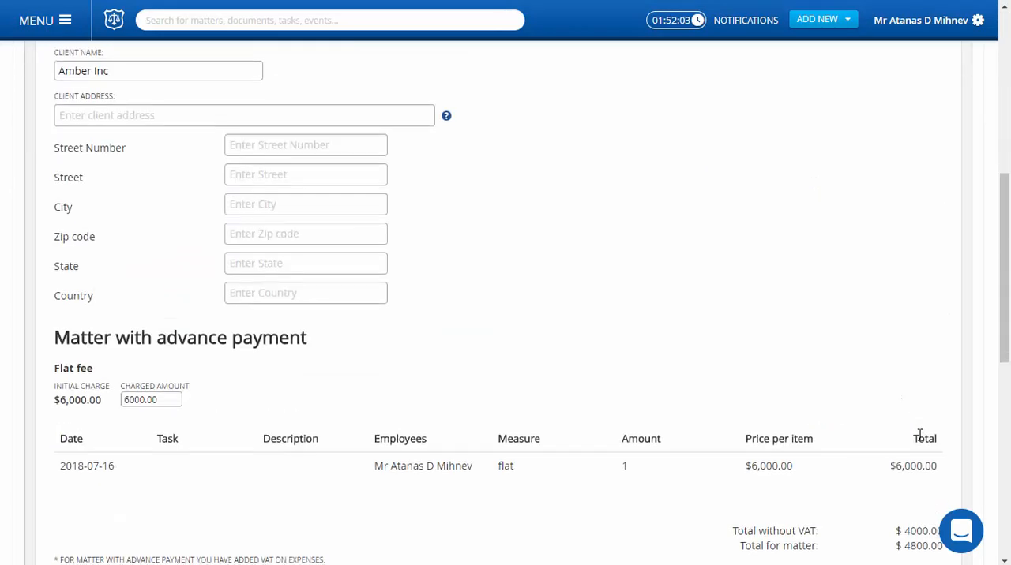
{"action": "scroll", "coordinate": [919, 435], "scroll_direction": "down", "scroll_amount": 3}
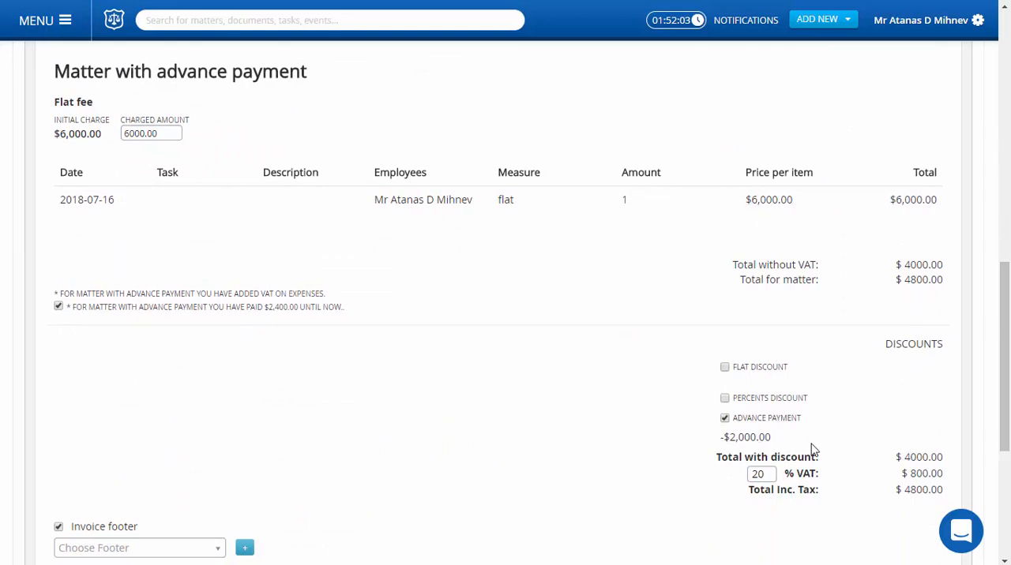
{"action": "left_click", "coordinate": [725, 419]}
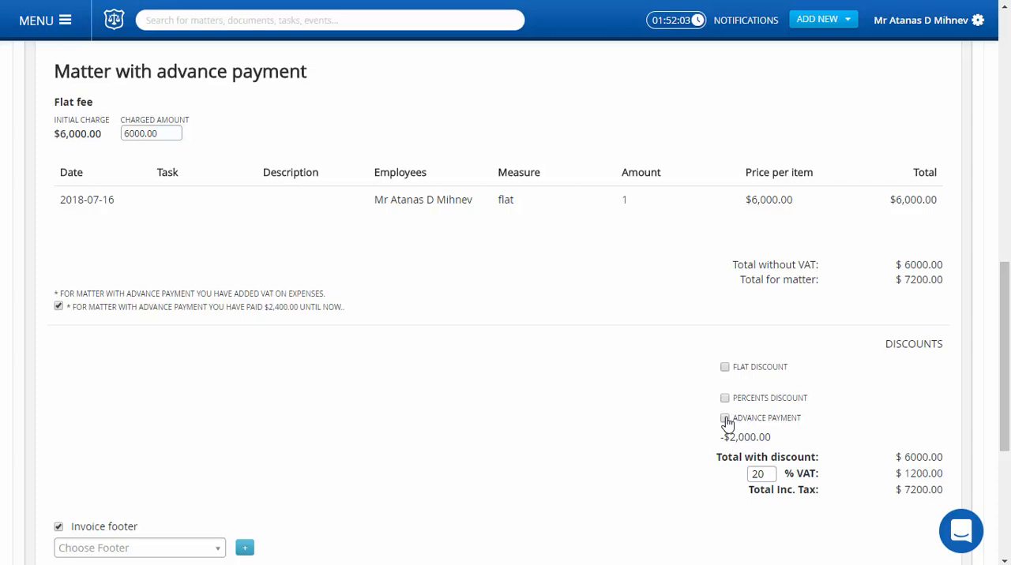
{"action": "left_click", "coordinate": [725, 419]}
{"action": "scroll", "coordinate": [918, 394], "scroll_direction": "down", "scroll_amount": 3}
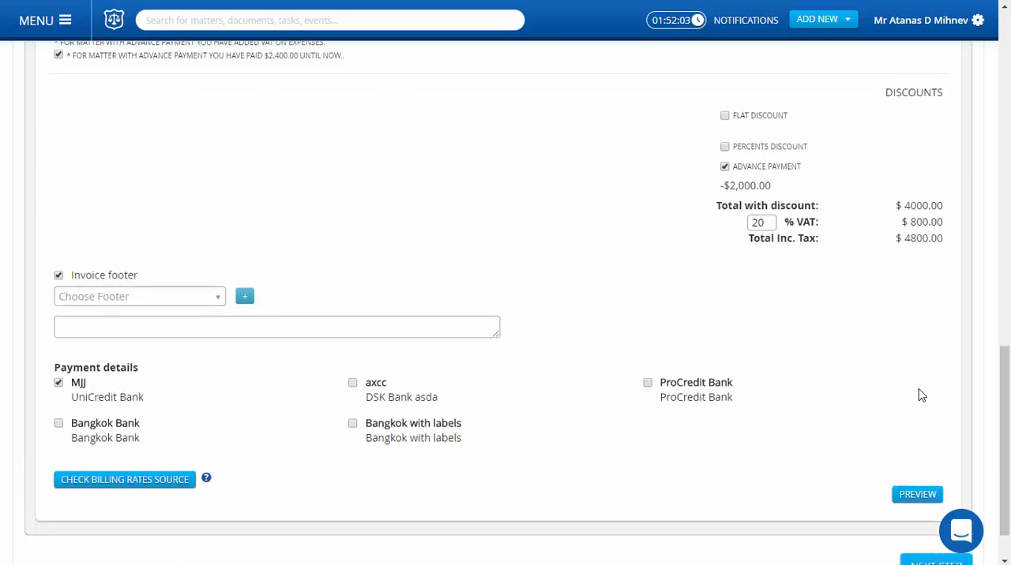
{"action": "scroll", "coordinate": [918, 394], "scroll_direction": "down", "scroll_amount": 1}
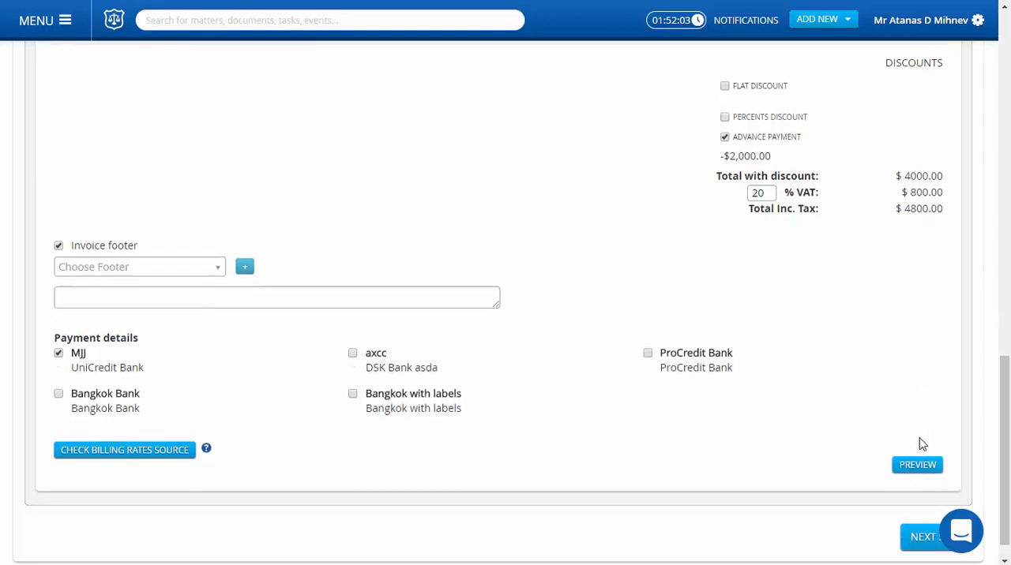
{"action": "left_click", "coordinate": [918, 536]}
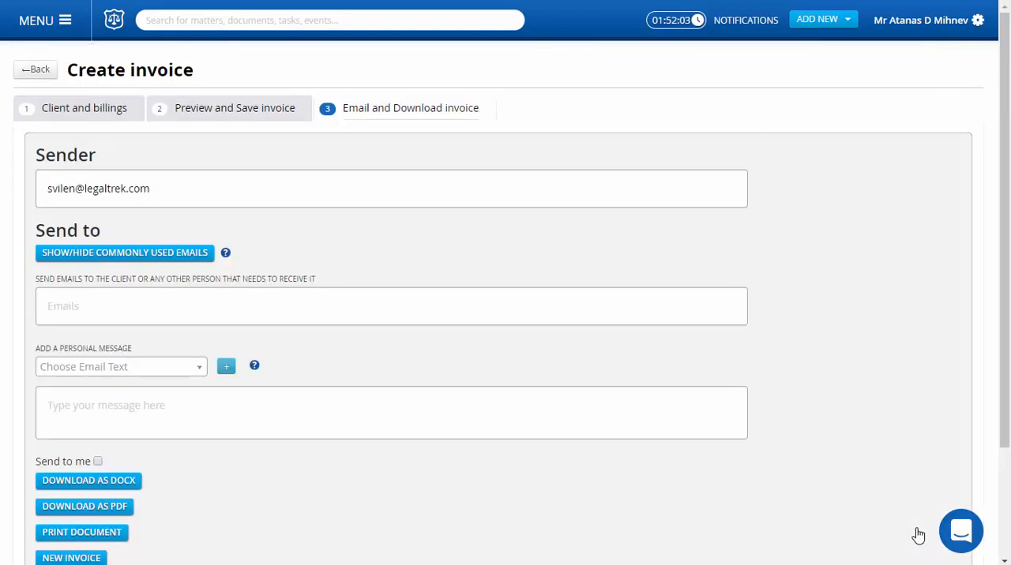
Download the flat fee invoice as a PDF, check its charges, advance payment deduction and total payable, and close the document
{"action": "scroll", "coordinate": [916, 535], "scroll_direction": "down", "scroll_amount": 2}
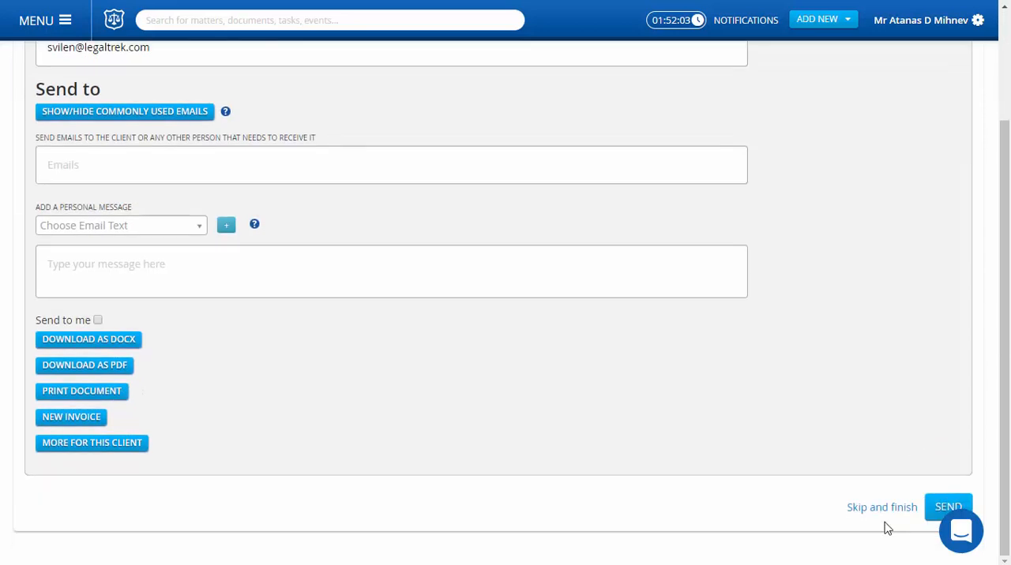
{"action": "left_click", "coordinate": [101, 369]}
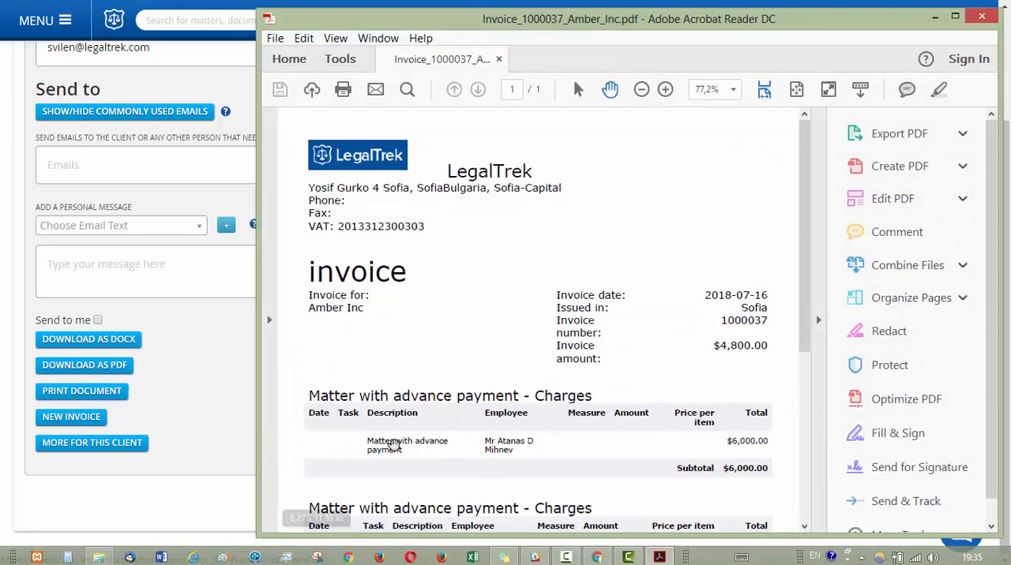
{"action": "scroll", "coordinate": [552, 436], "scroll_direction": "down", "scroll_amount": 3}
{"action": "scroll", "coordinate": [552, 436], "scroll_direction": "down", "scroll_amount": 3}
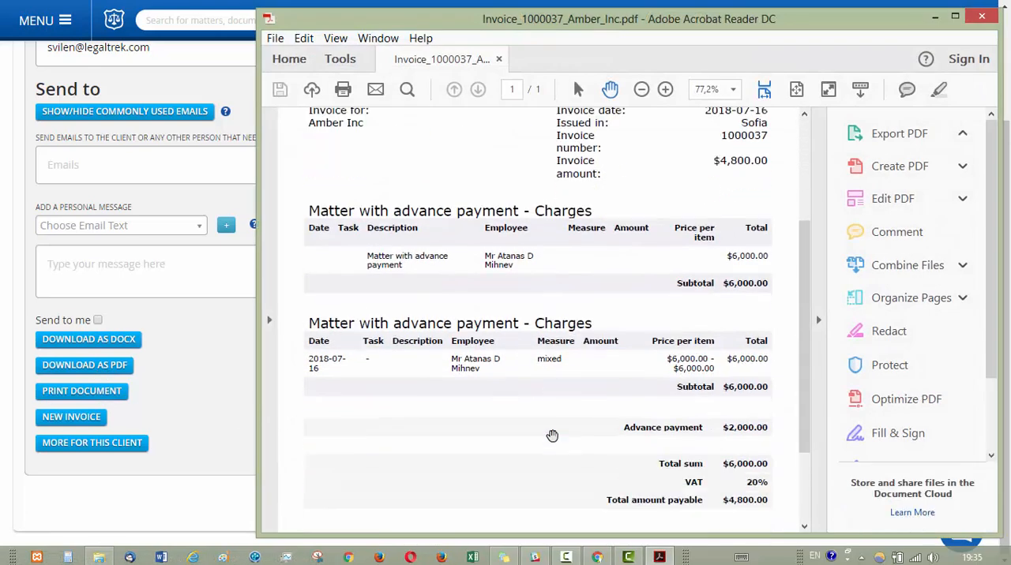
{"action": "scroll", "coordinate": [552, 436], "scroll_direction": "down", "scroll_amount": 1}
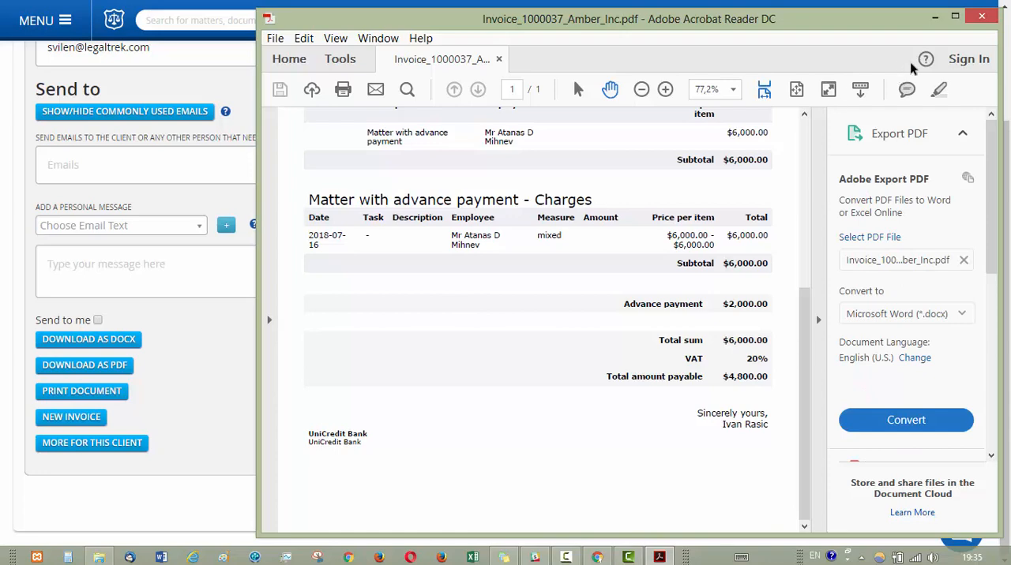
{"action": "left_click", "coordinate": [986, 21]}
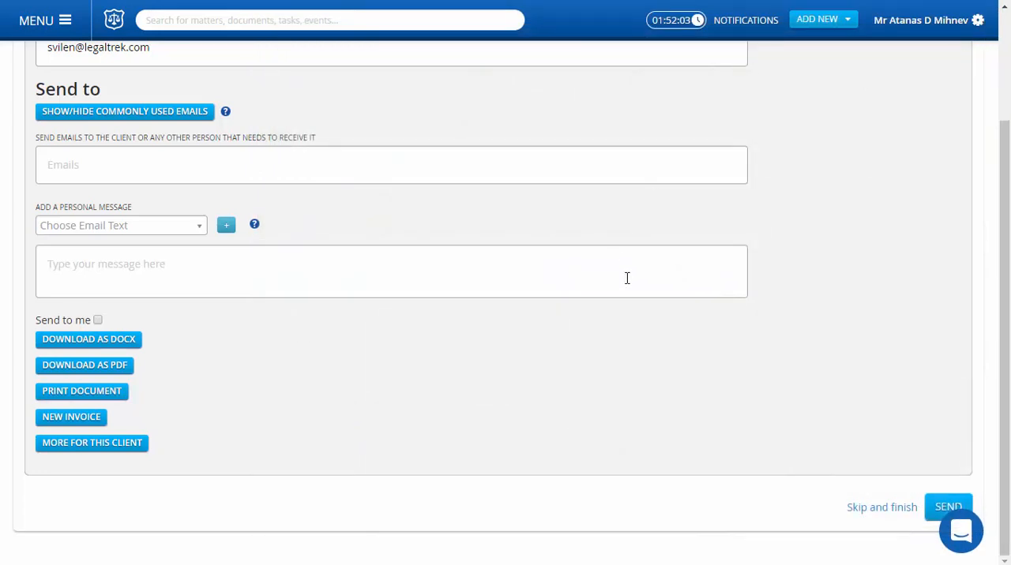
Finish the flat fee invoice without emailing it and open it from the invoice list
{"action": "left_click", "coordinate": [881, 507]}
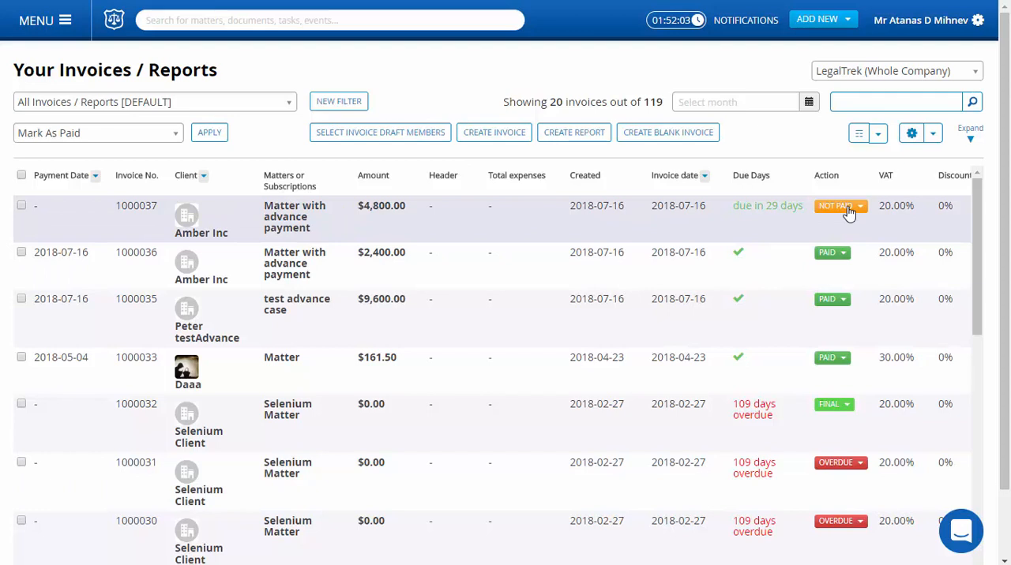
{"action": "left_click", "coordinate": [746, 229]}
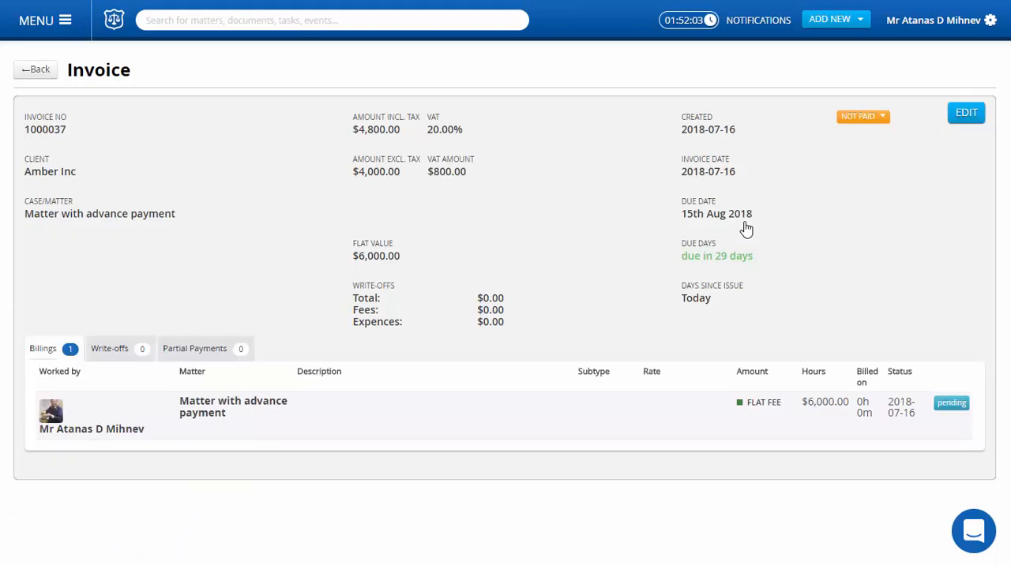